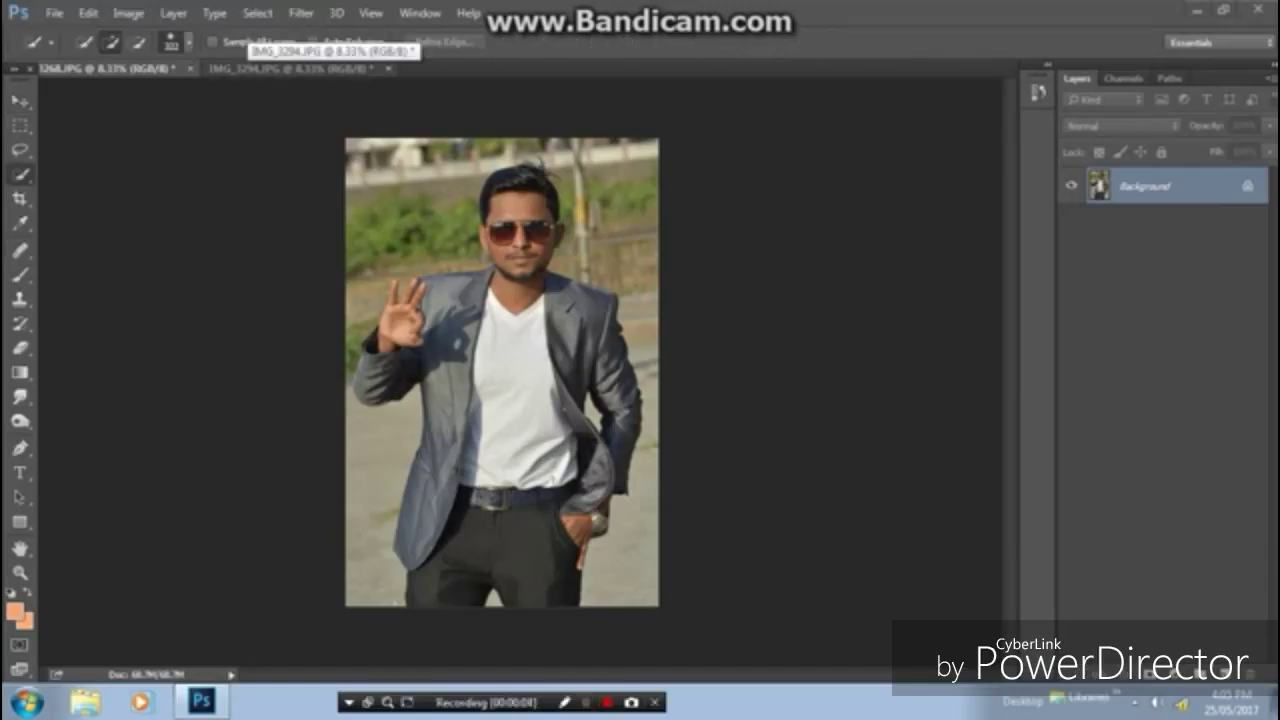
# - Glance at the IMG_3294.JPG photo, then return to the first photo with the cut-out OK-sign man
pyautogui.click(290, 68)
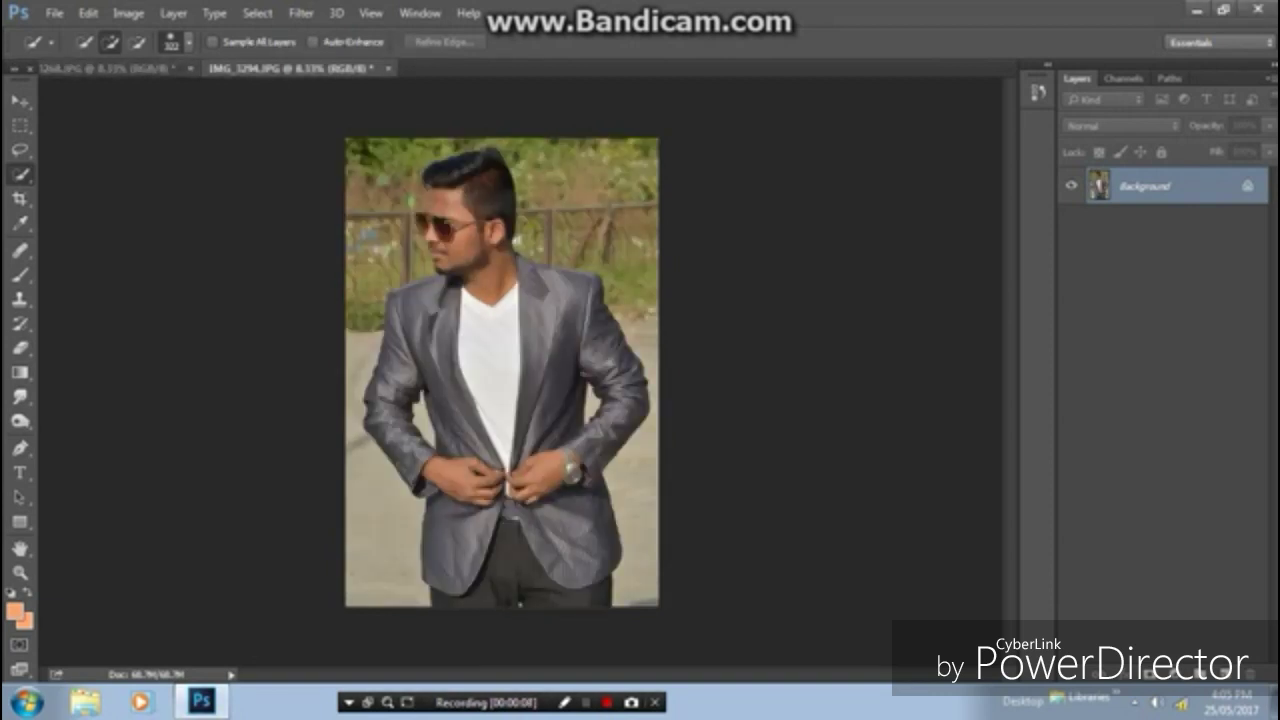
pyautogui.click(108, 68)
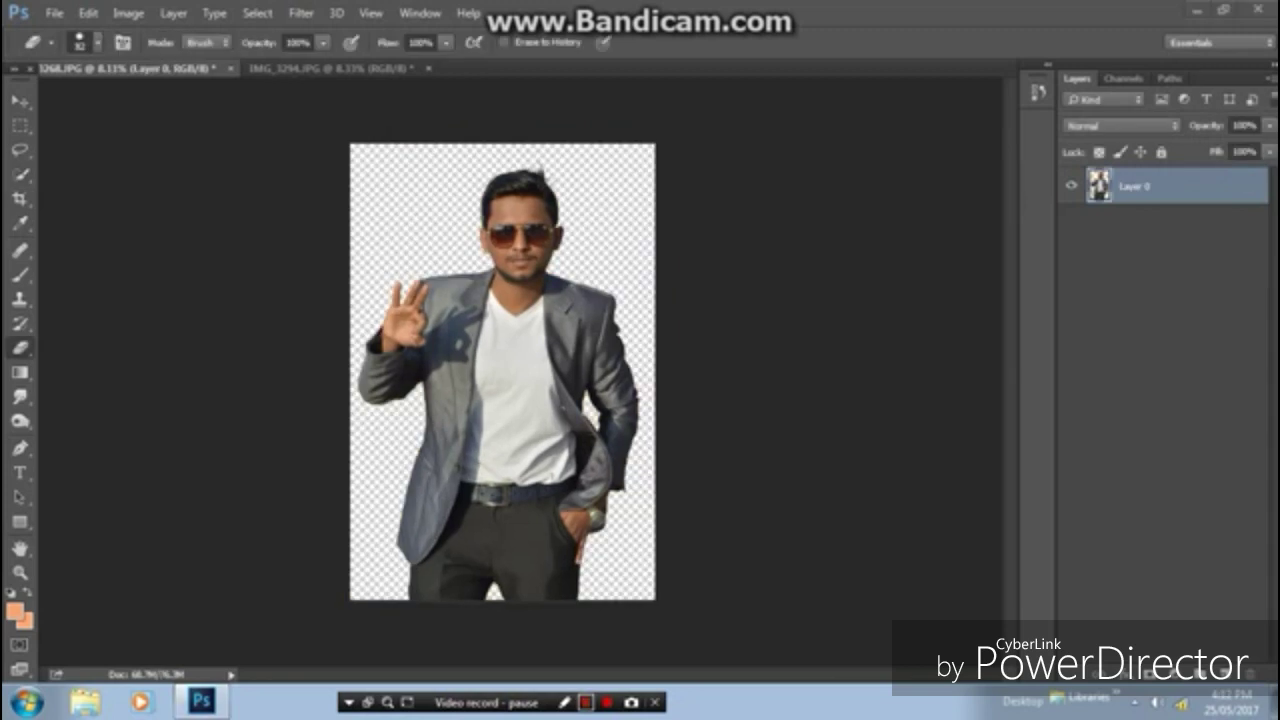
# - Apply Hue/Saturation to the cut-out man: saturation about -56 and lightness slightly lowered
pyautogui.click(128, 13)
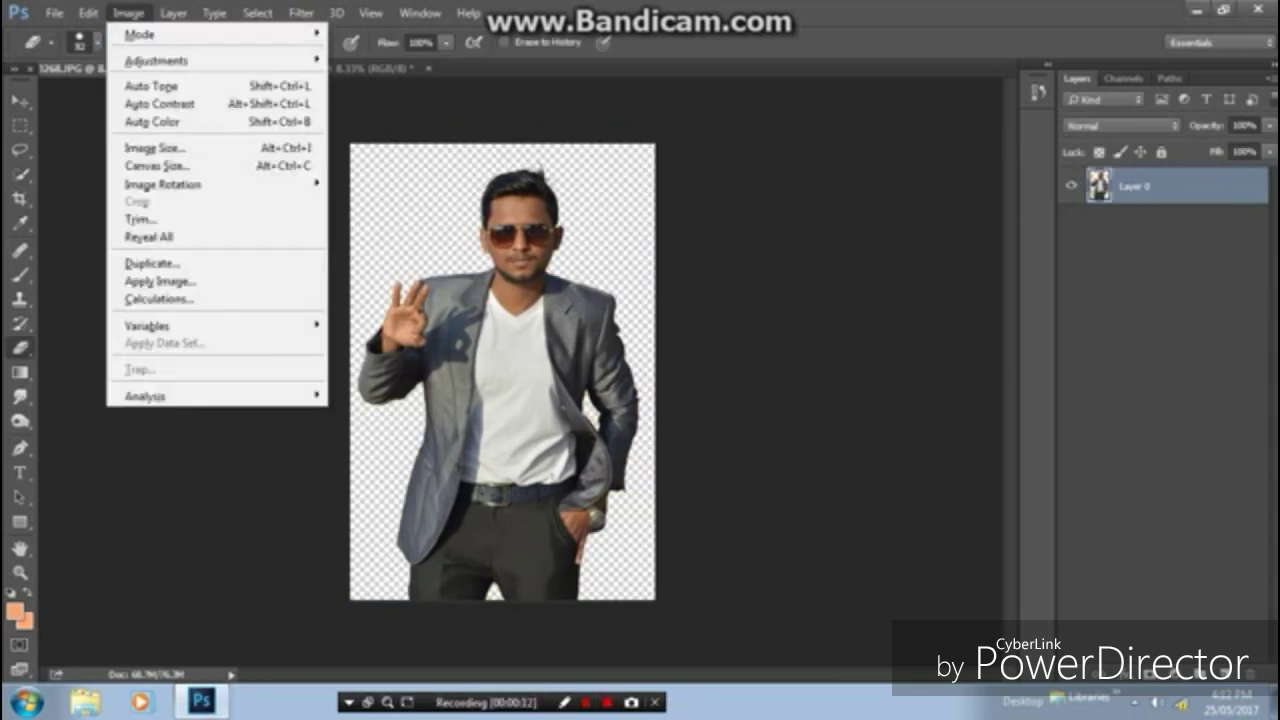
pyautogui.moveTo(156, 60)
pyautogui.click(385, 157)
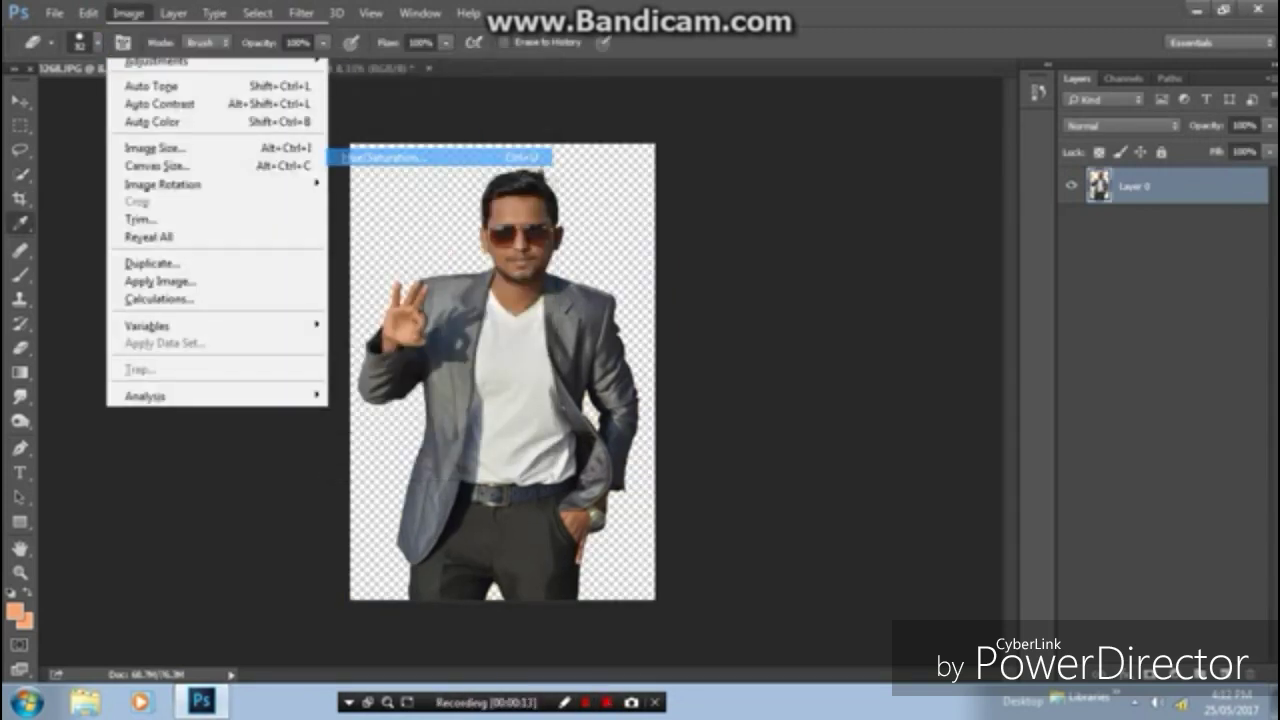
pyautogui.press('Tab')
pyautogui.write('-60')
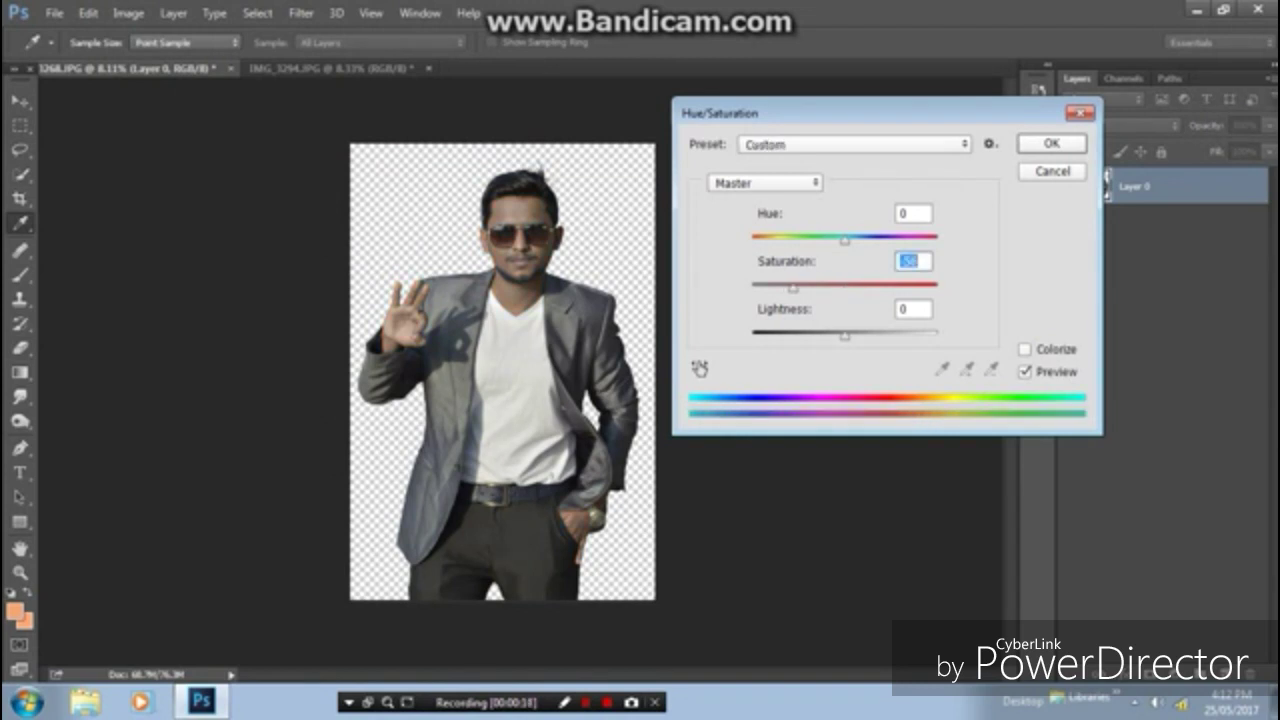
pyautogui.press('Tab')
pyautogui.press('Down')
pyautogui.press('Down')
pyautogui.press('Down')
pyautogui.press('Down')
pyautogui.press('Down')
pyautogui.press('Down')
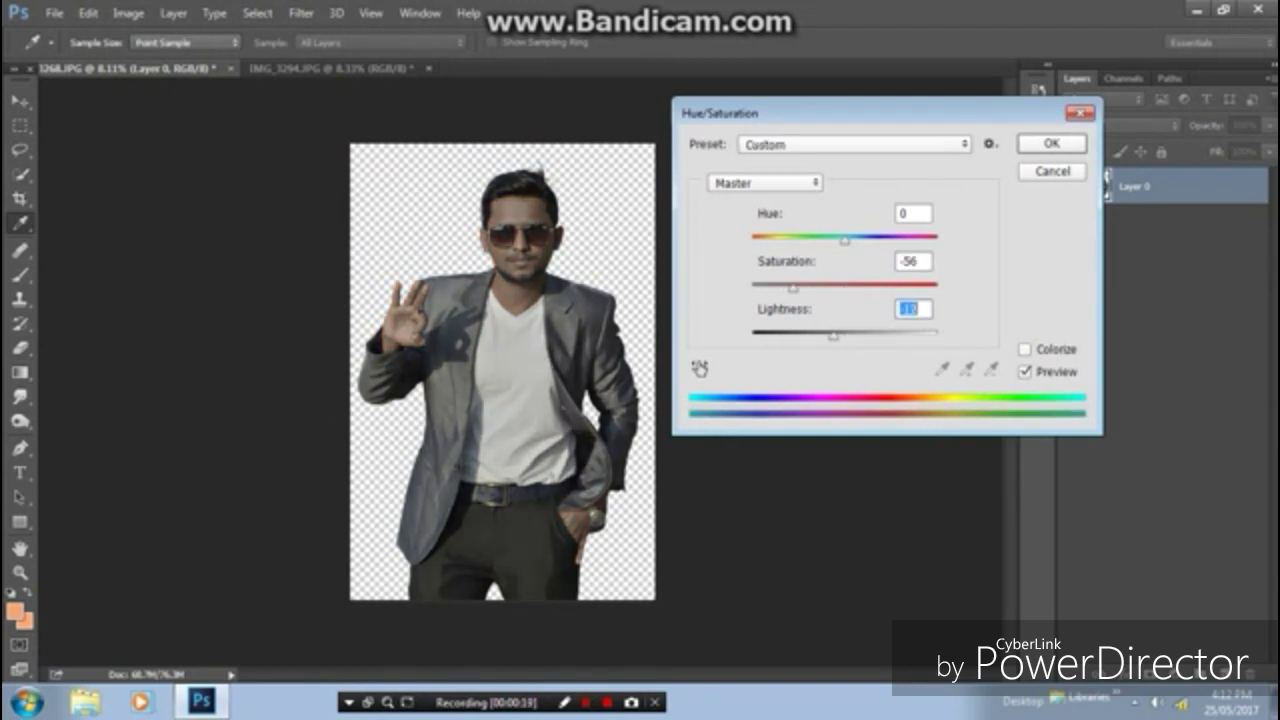
pyautogui.press('Return')
pyautogui.press('e')
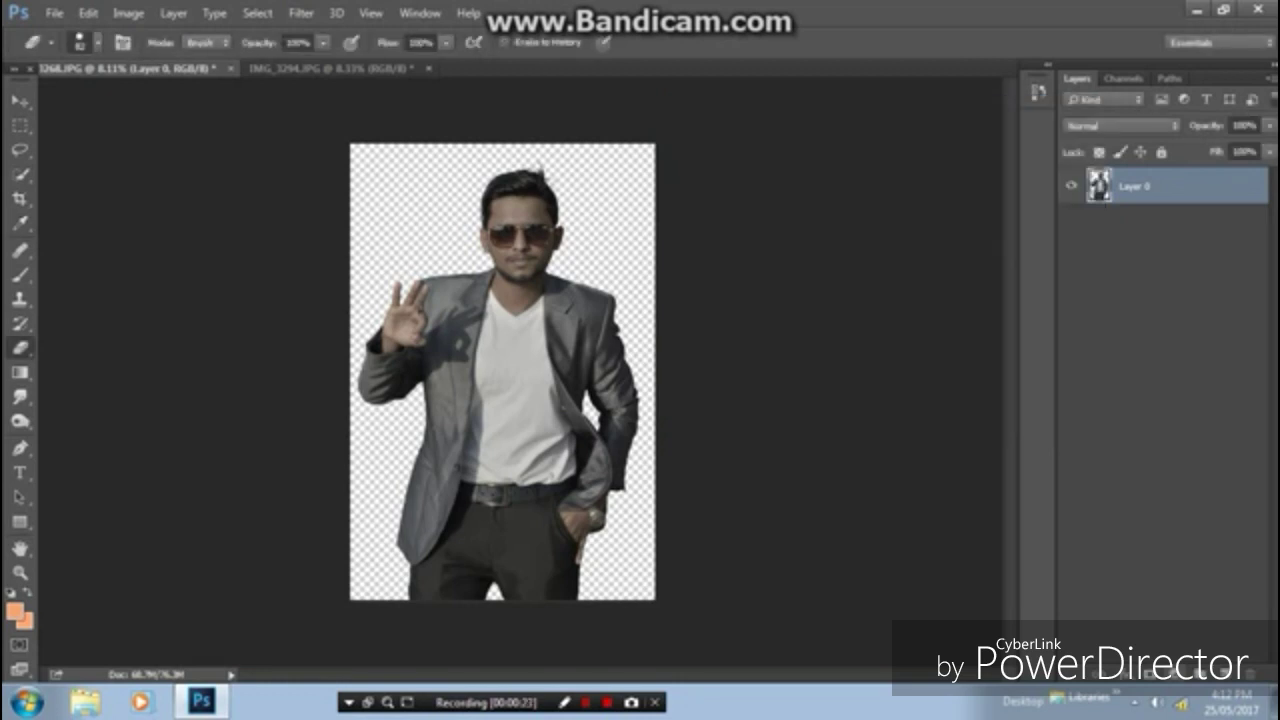
# - Add a Curves adjustment layer with a midtone point pulled down to darken the man
pyautogui.click(1174, 673)
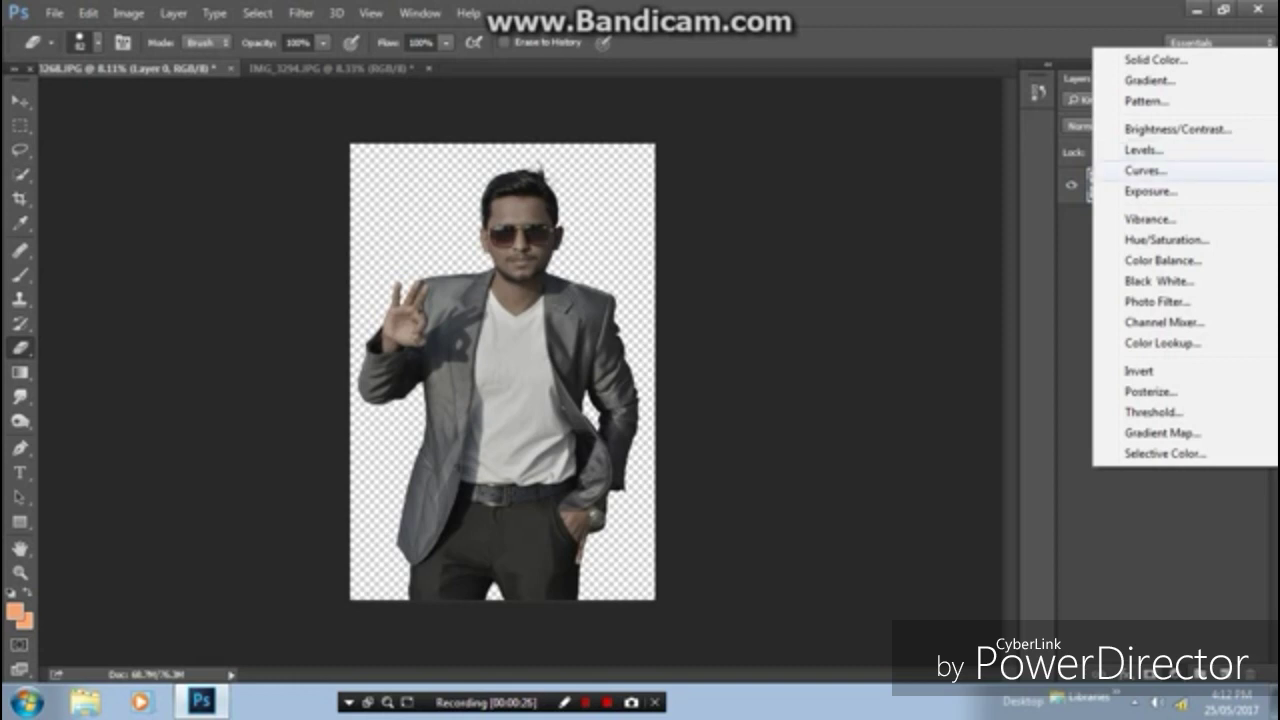
pyautogui.click(1145, 170)
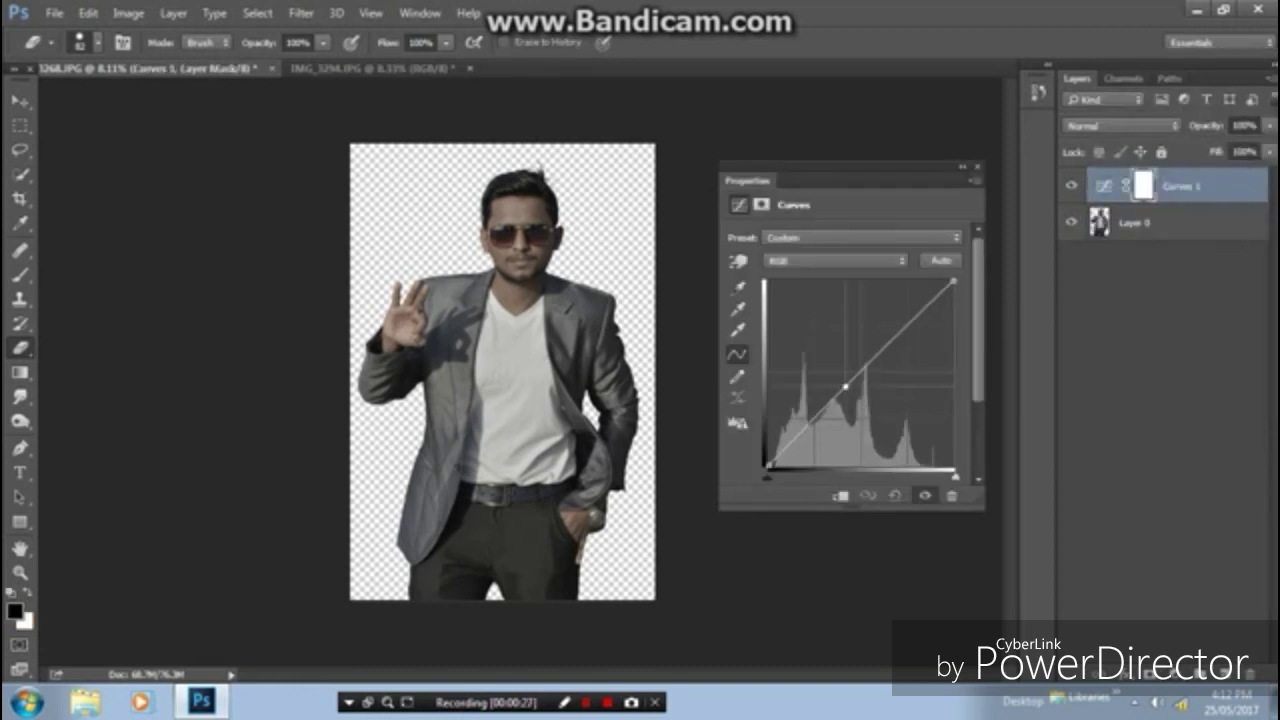
pyautogui.moveTo(845, 386)
pyautogui.mouseDown()
pyautogui.moveTo(855, 396)
pyautogui.moveTo(862, 381)
pyautogui.mouseUp()
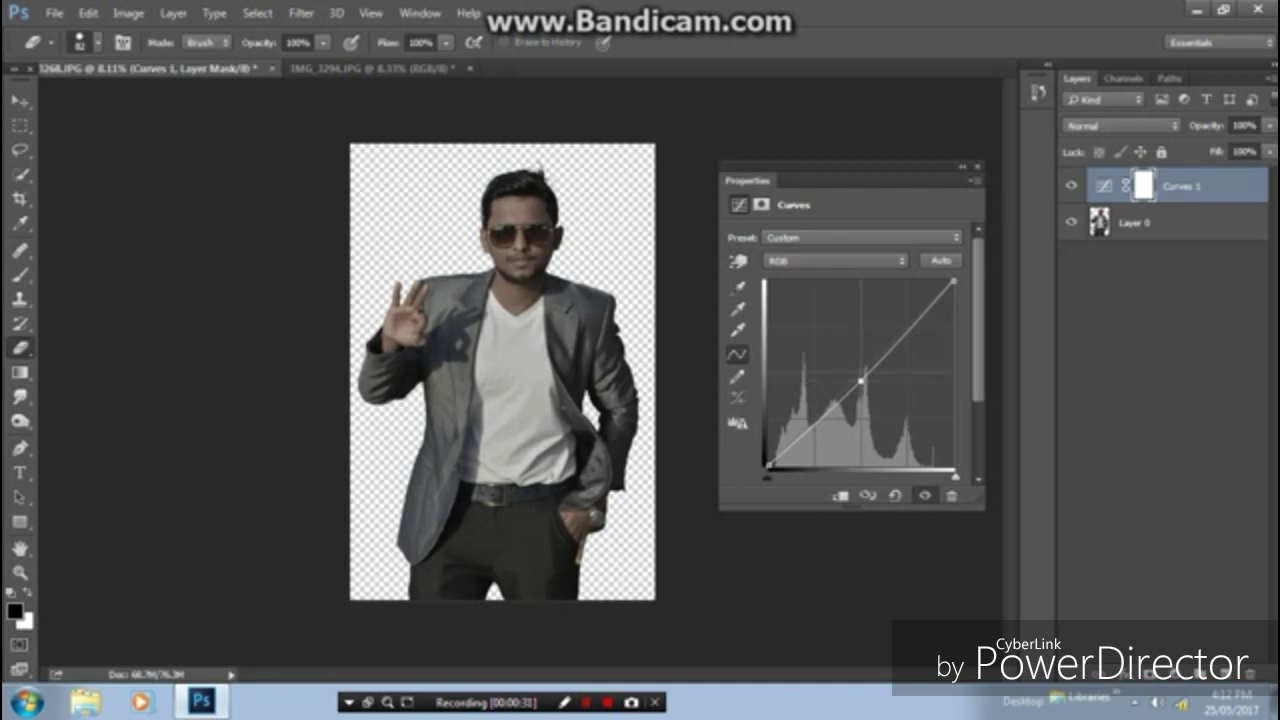
pyautogui.click(962, 166)
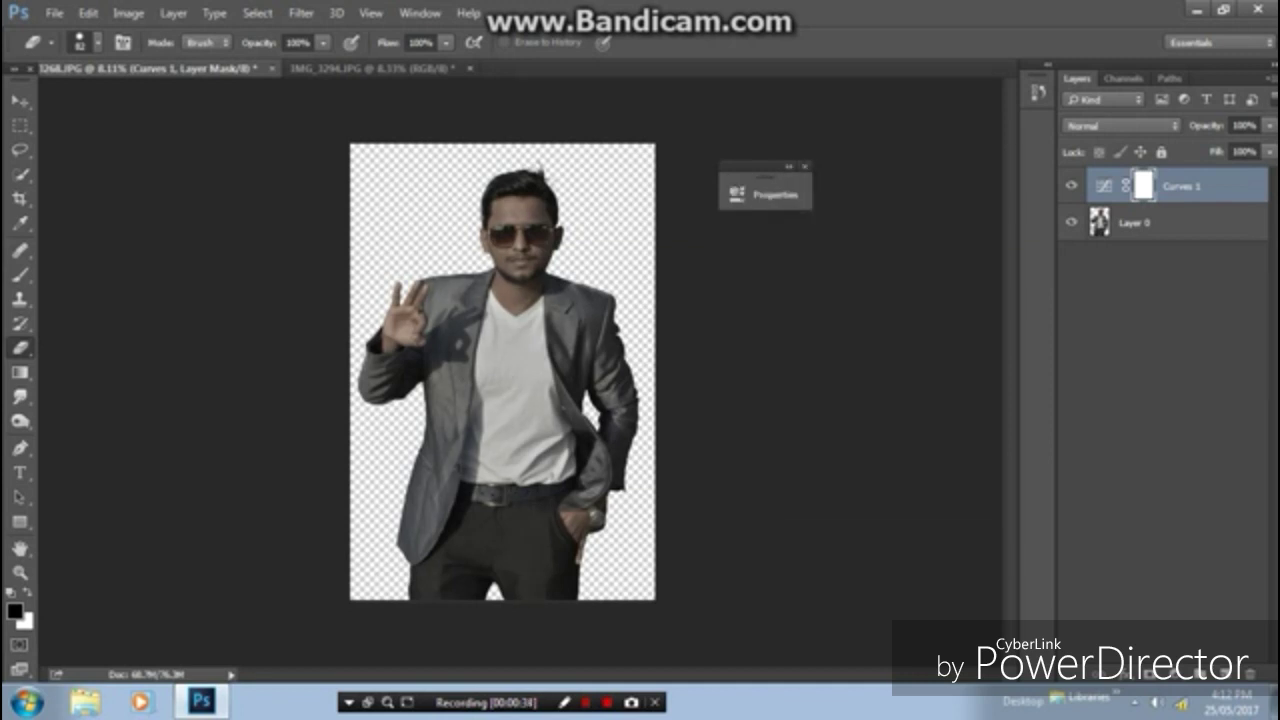
# - Select Layer 0 together with Curves 1 and bring up their layer options
pyautogui.click(1133, 222)
pyautogui.keyDown('shift'); pyautogui.click(1181, 186); pyautogui.keyUp('shift')
pyautogui.rightClick(1186, 204)
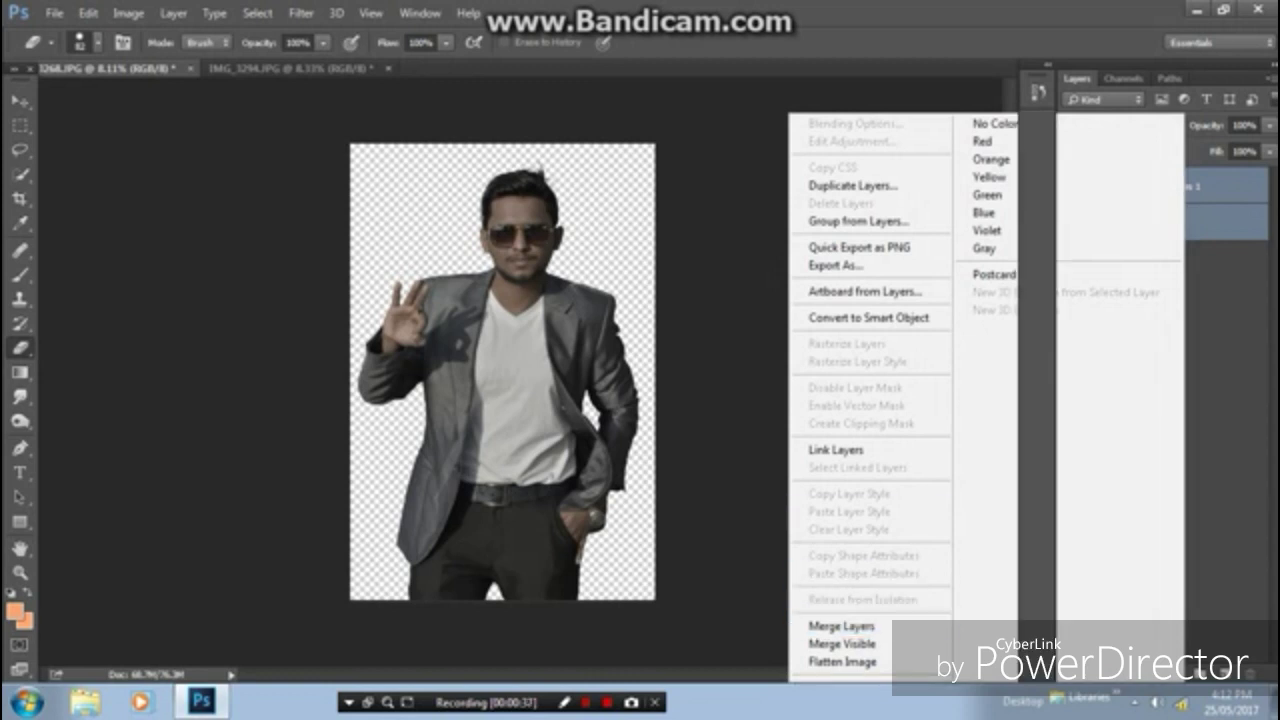
# - In IMG_3294, select the jacket-buttoning man with Quick Selection
pyautogui.hotkey('ctrl', 'Tab')
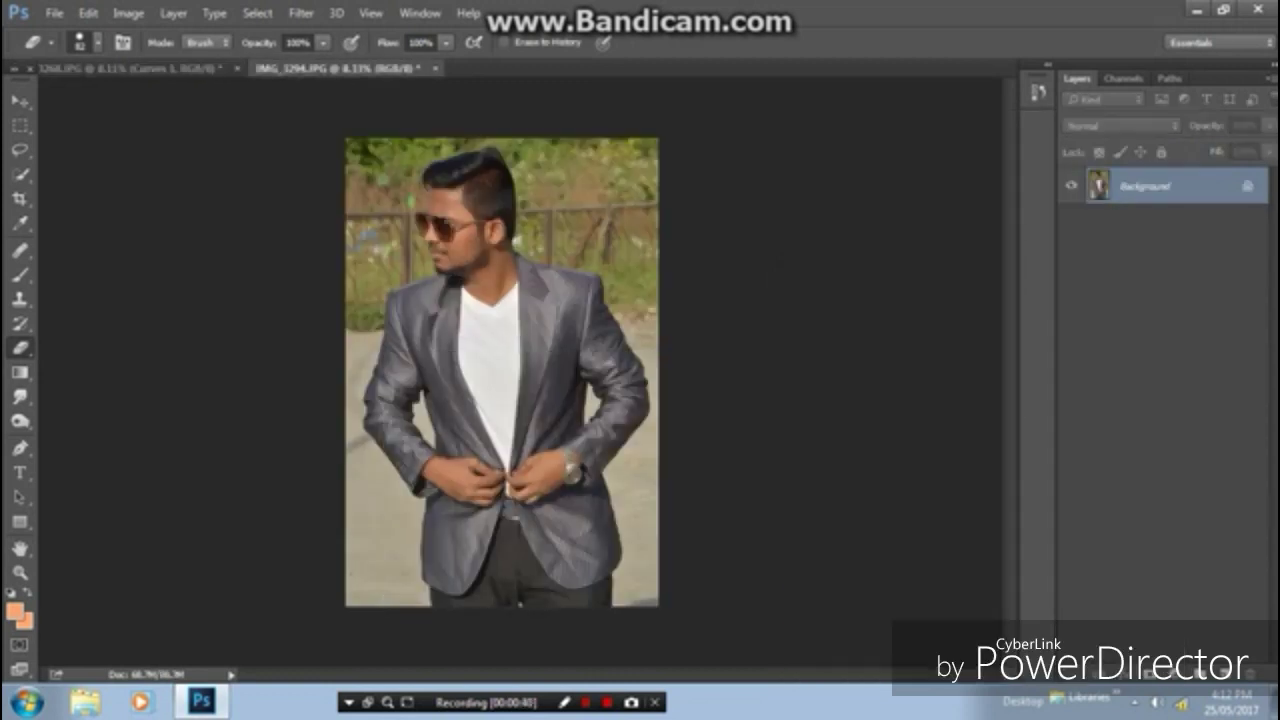
pyautogui.press('w')
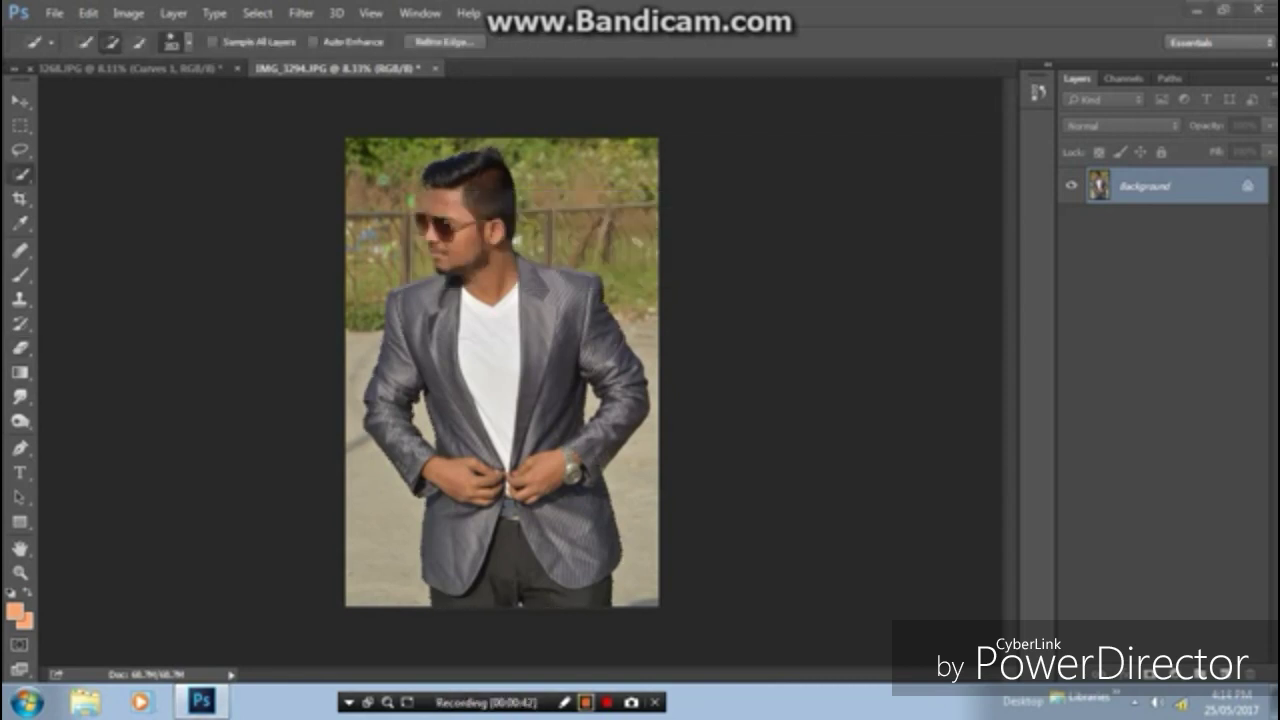
pyautogui.hotkey('ctrl', 'shift', 'd')
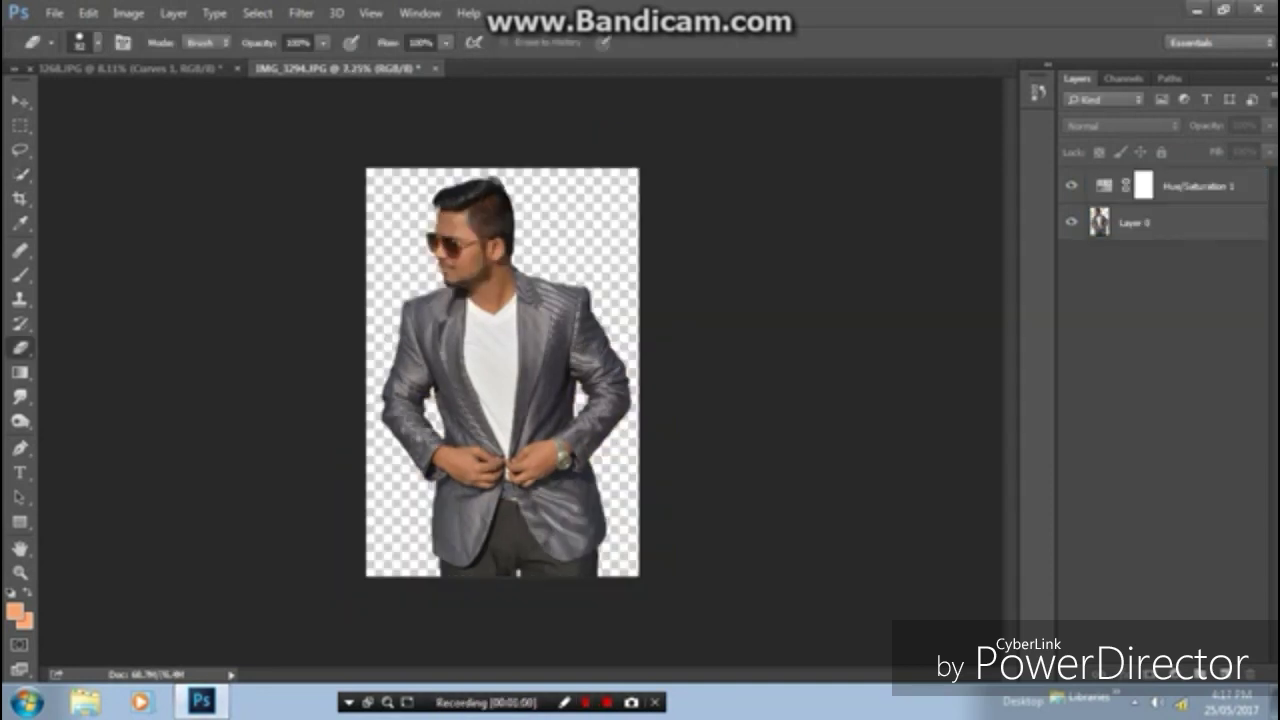
# - Merge Layer 0 and Hue/Saturation 1 into one layer, then go back to the first photo
pyautogui.click(1135, 222)
pyautogui.keyDown('shift'); pyautogui.click(1190, 186); pyautogui.keyUp('shift')
pyautogui.rightClick(1190, 186)
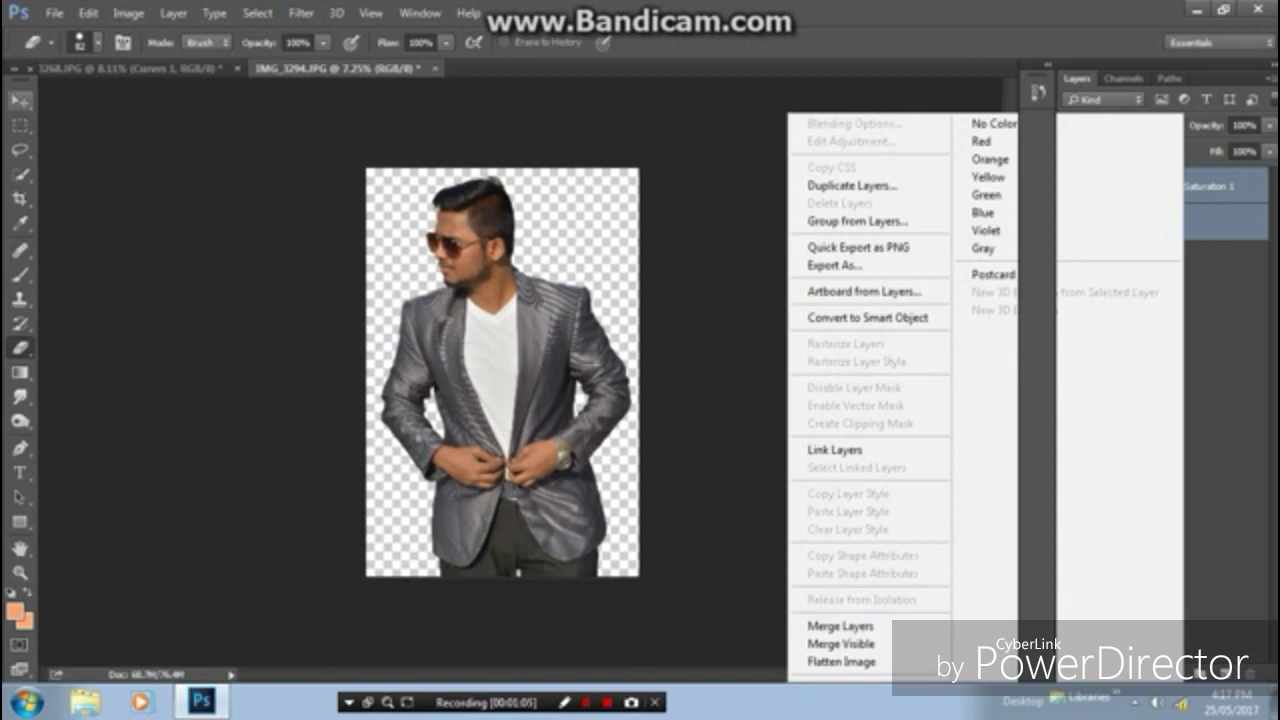
pyautogui.click(840, 626)
pyautogui.click(20, 101)
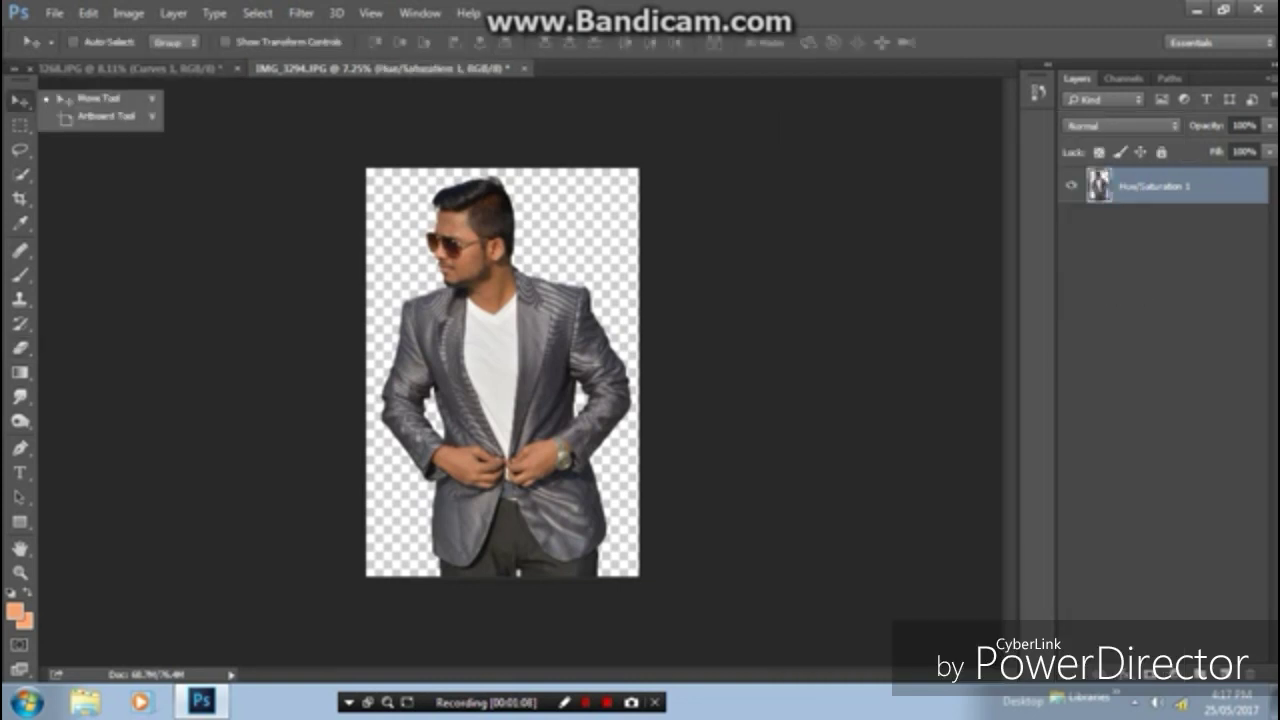
pyautogui.click(130, 68)
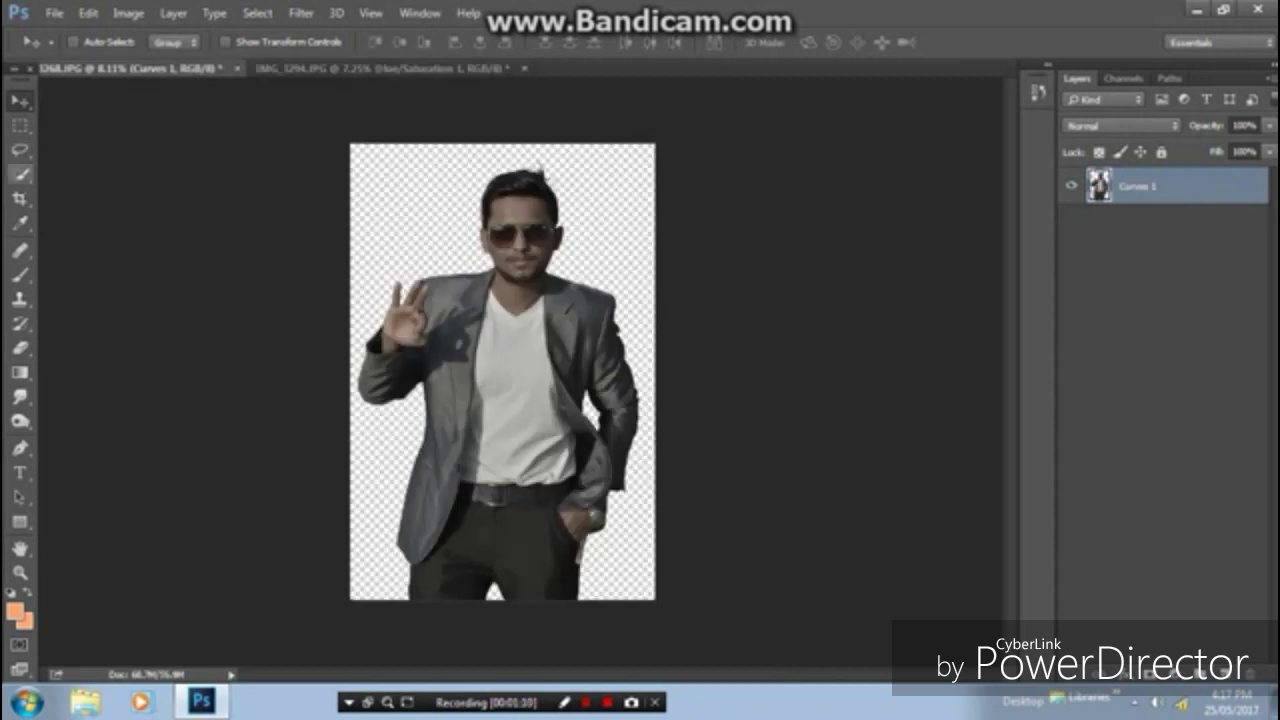
# - Crop outward to extend the first photo's canvas on the left, right and top
pyautogui.click(20, 198)
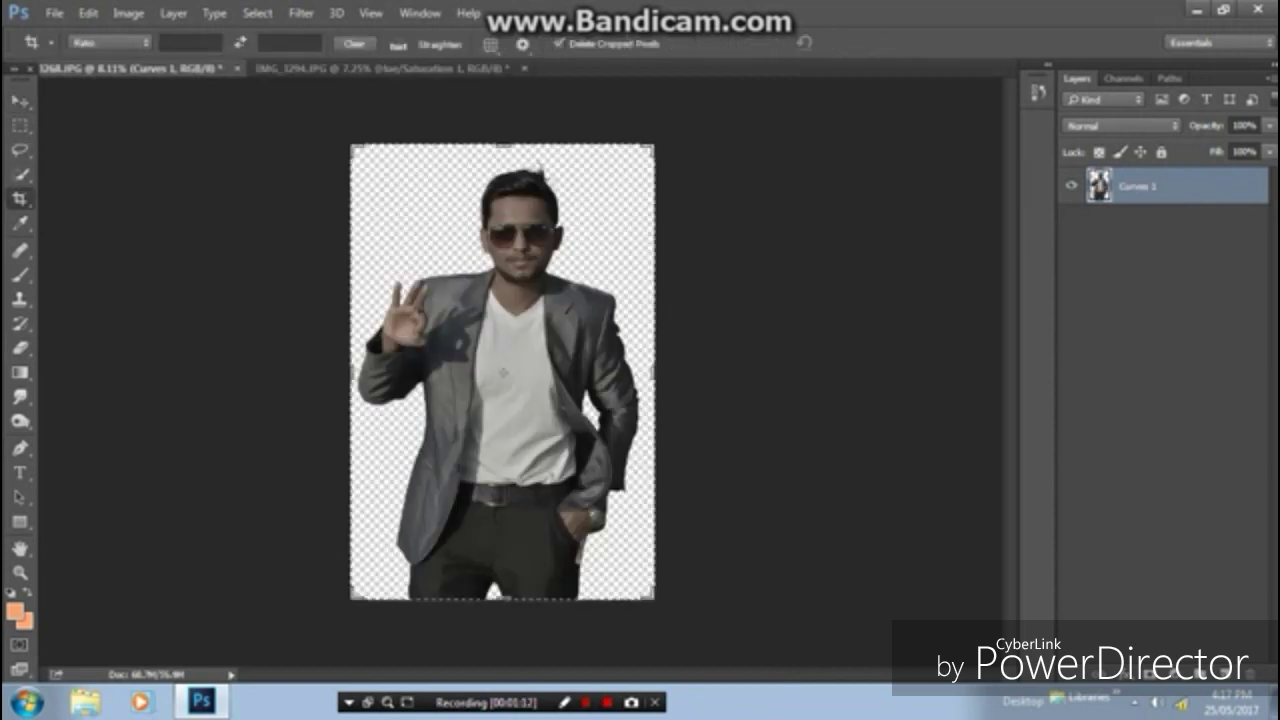
pyautogui.moveTo(351, 335); pyautogui.dragTo(279, 335)
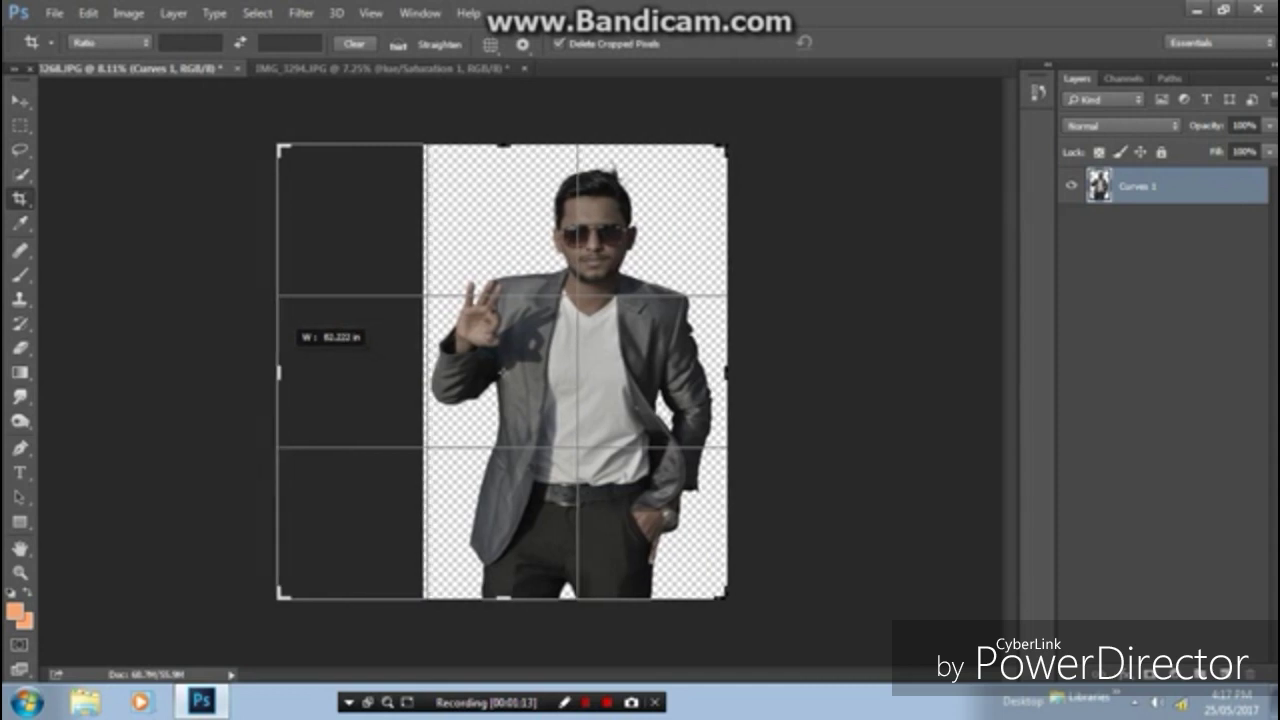
pyautogui.moveTo(748, 343); pyautogui.dragTo(808, 352)
pyautogui.moveTo(503, 147); pyautogui.dragTo(503, 118)
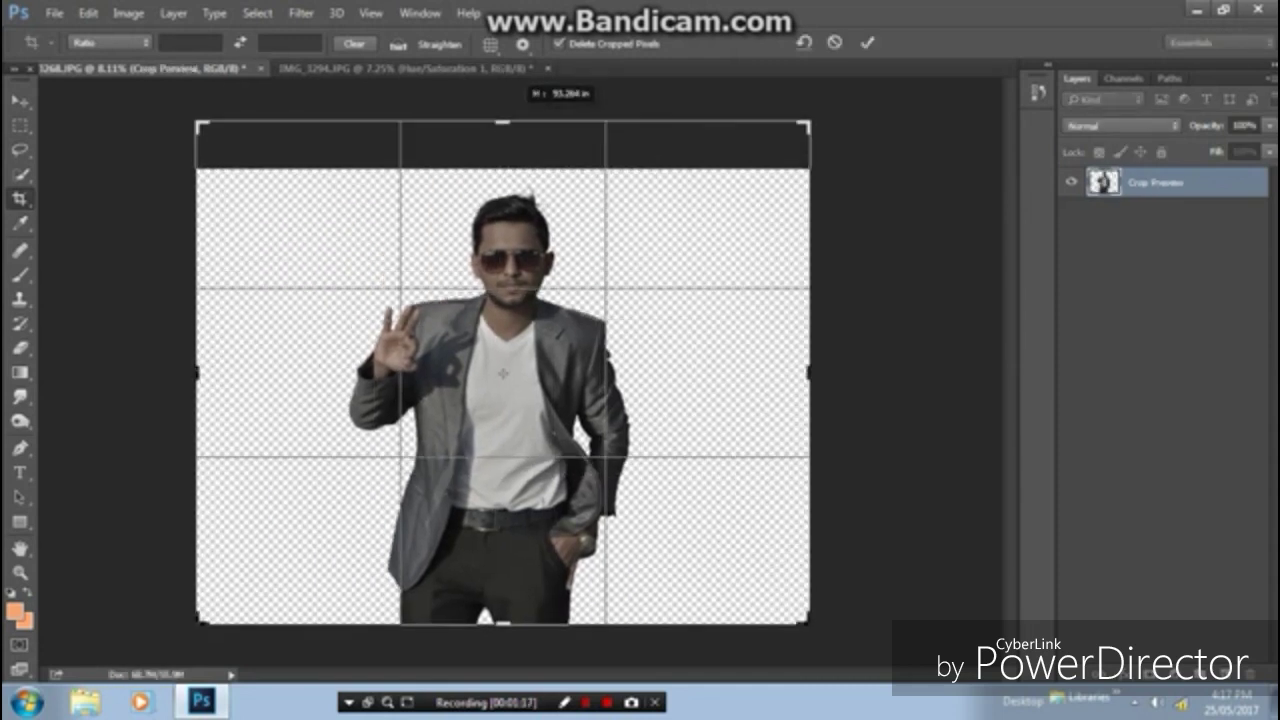
pyautogui.click(867, 42)
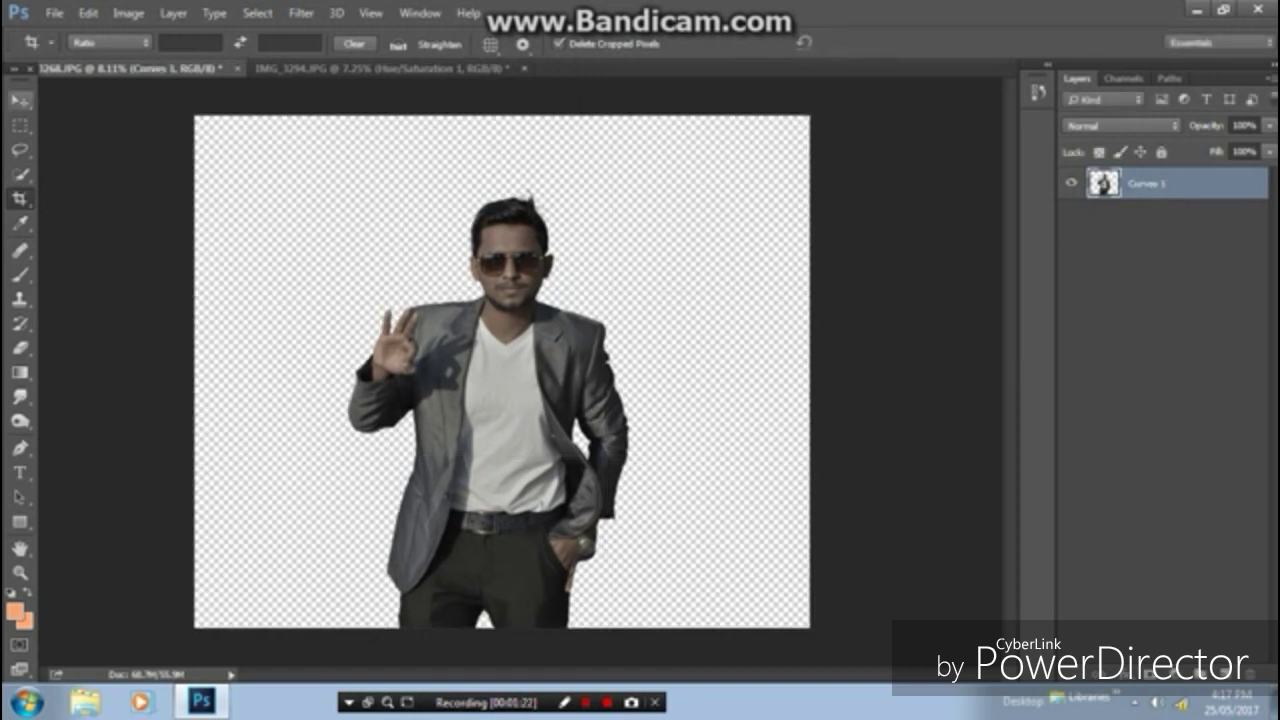
pyautogui.click(20, 101)
pyautogui.click(1180, 676)
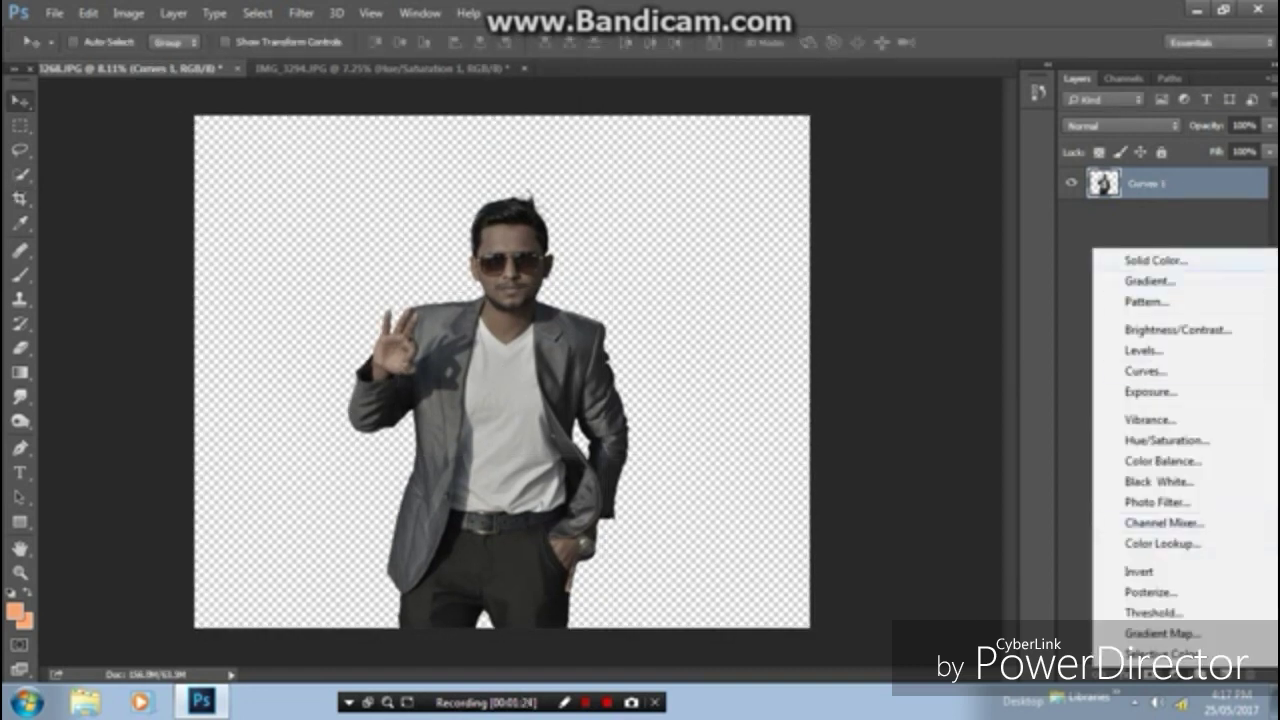
# - Add a #111111 near-black Solid Color fill and move it beneath the man's Curves 1 layer
pyautogui.click(1155, 260)
pyautogui.doubleClick(1098, 415)
pyautogui.write('000000')
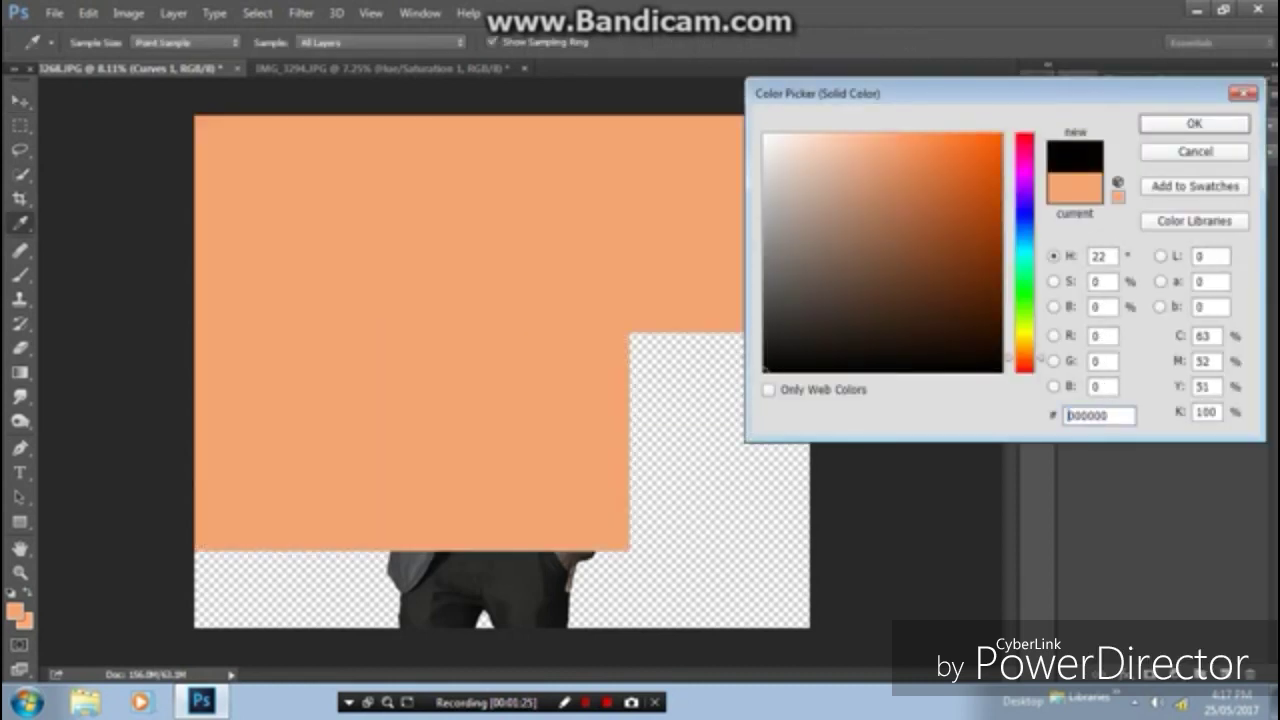
pyautogui.moveTo(765, 368); pyautogui.dragTo(765, 357)
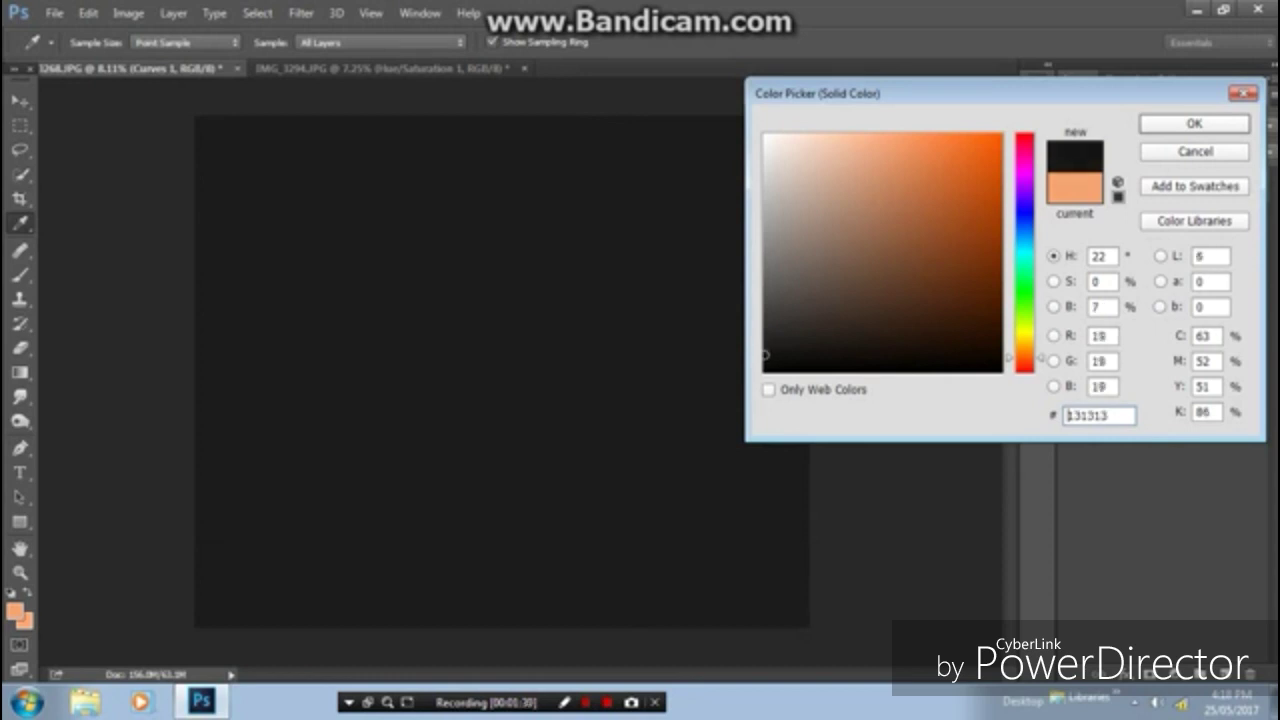
pyautogui.click(1194, 123)
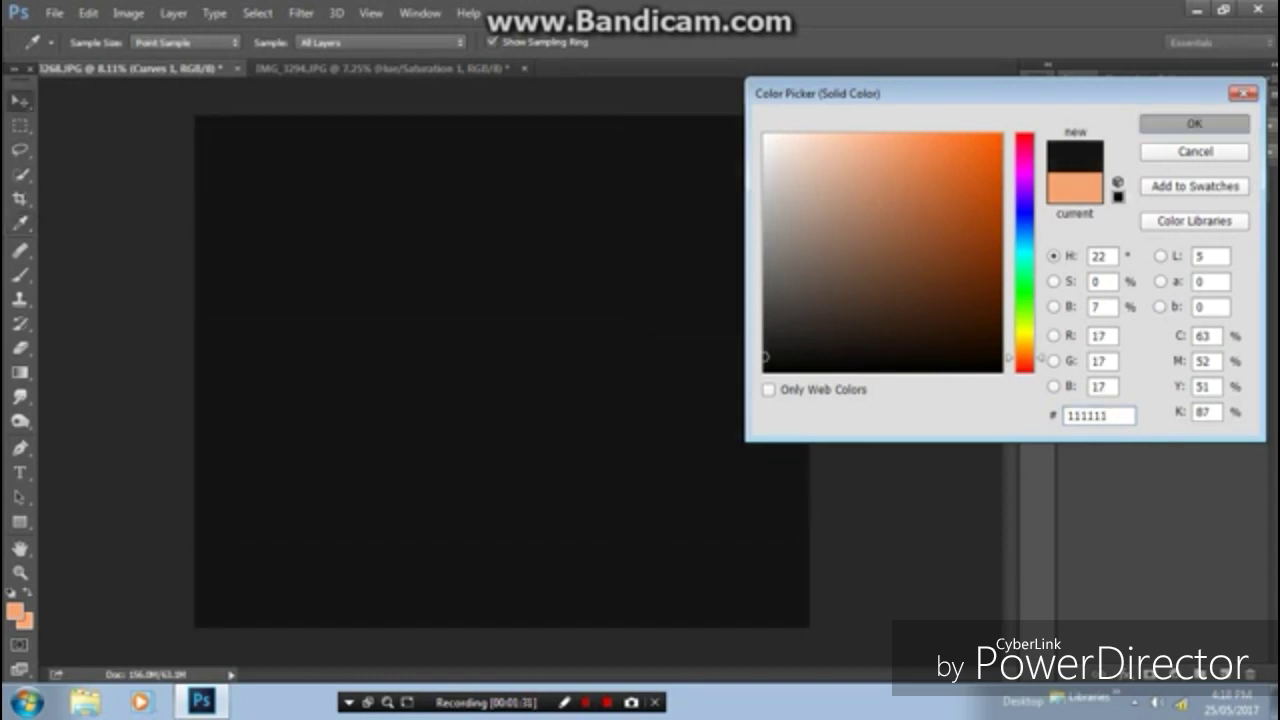
pyautogui.moveTo(1190, 185); pyautogui.dragTo(1190, 232)
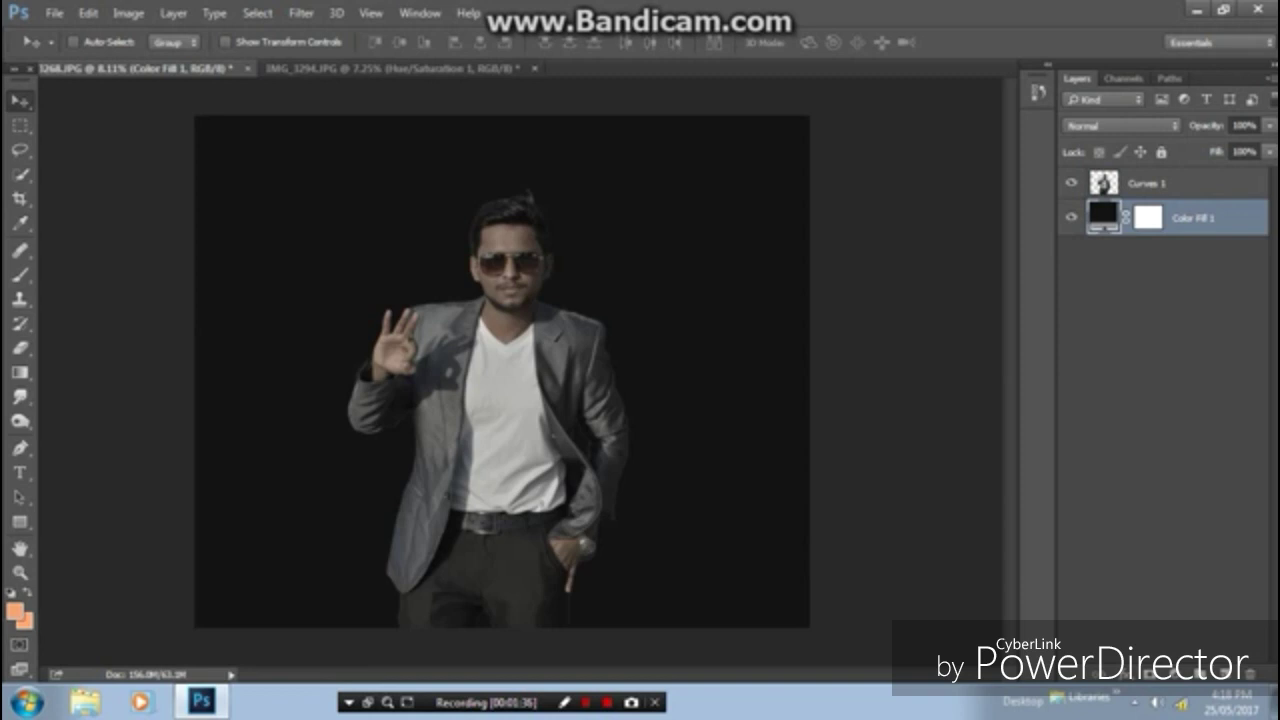
pyautogui.click(1150, 183)
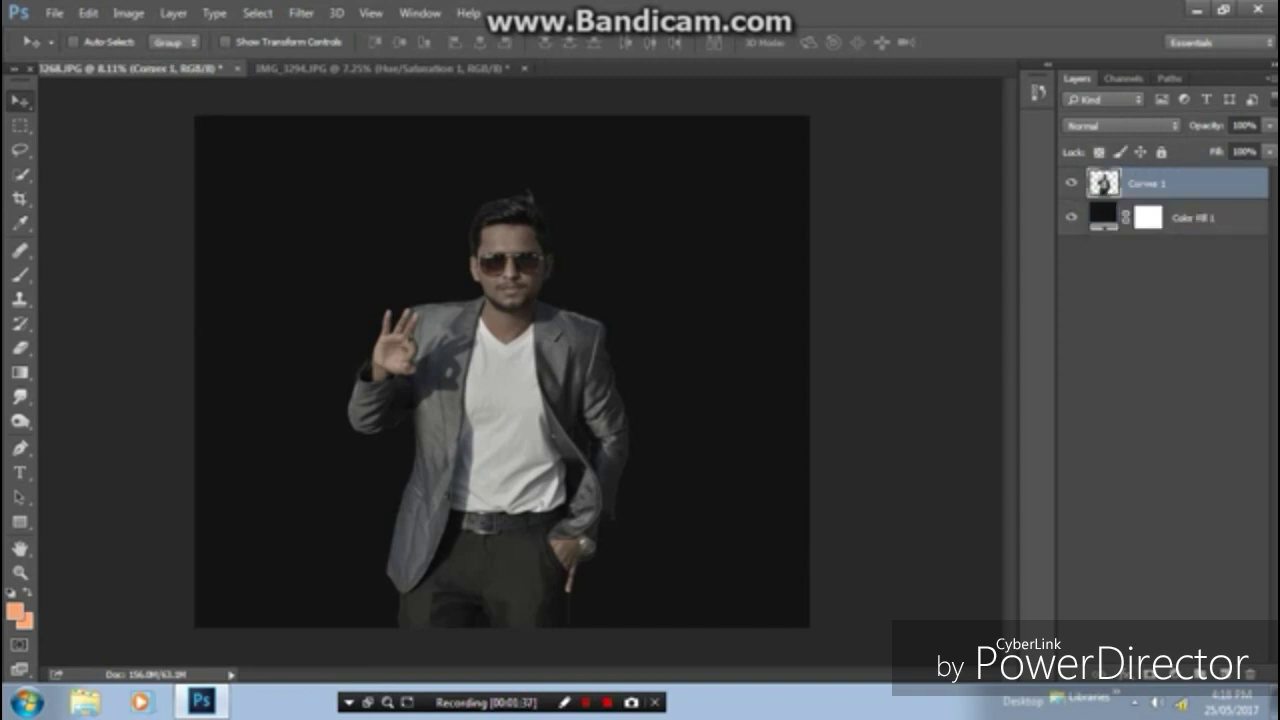
# - Free-transform Curves 1 so the man is slightly narrower, taller and centred on the dark canvas
pyautogui.moveTo(540, 402); pyautogui.dragTo(552, 402)
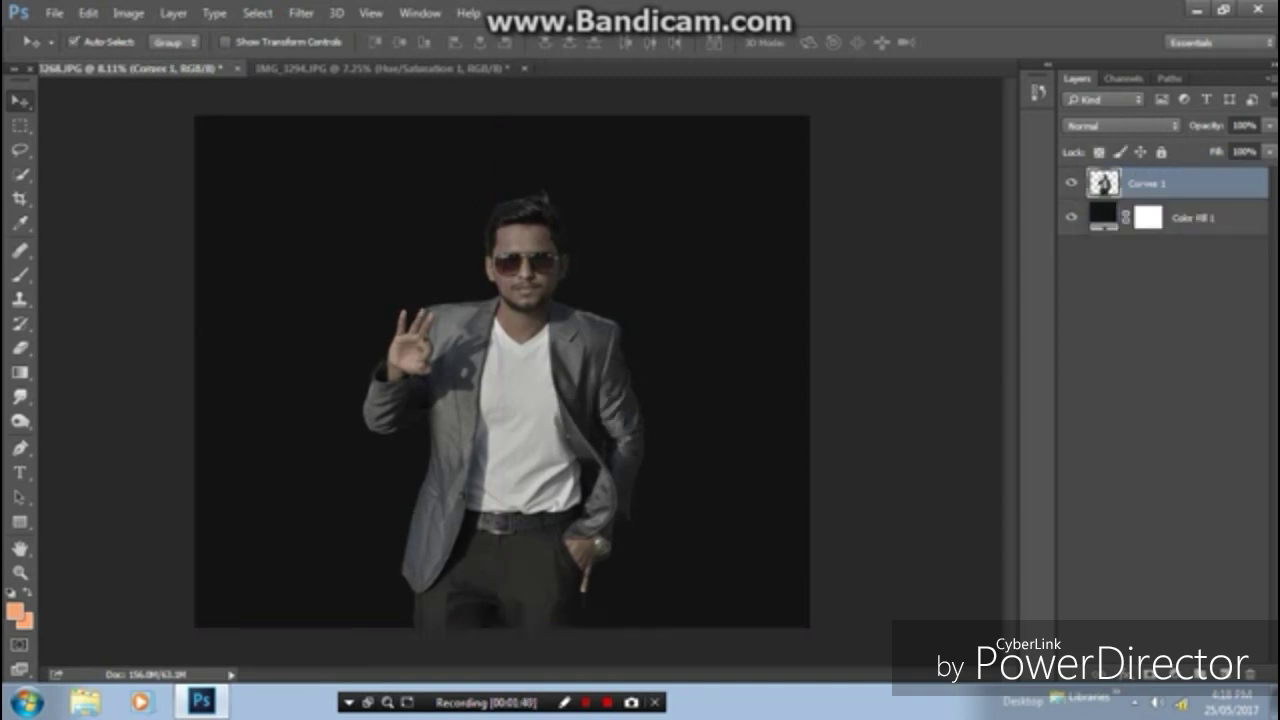
pyautogui.hotkey('ctrl', 't')
pyautogui.moveTo(360, 188); pyautogui.dragTo(394, 222)
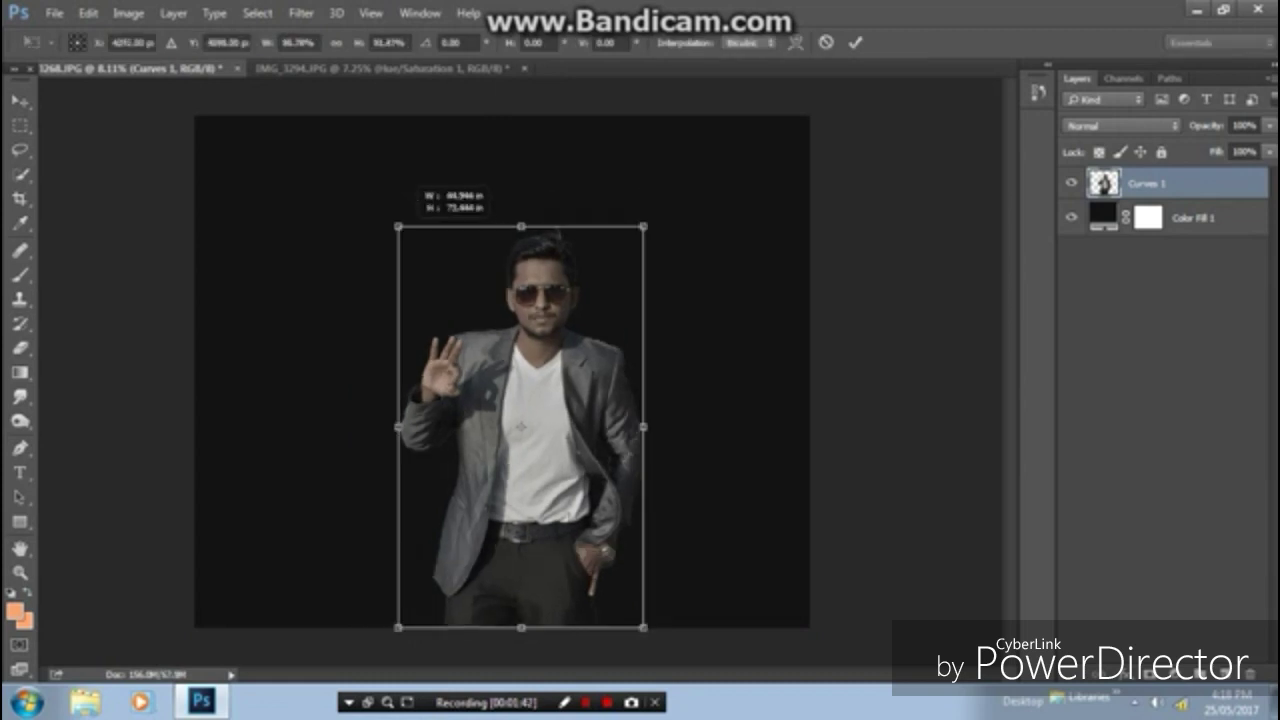
pyautogui.moveTo(545, 275)
pyautogui.mouseDown()
pyautogui.moveTo(505, 258)
pyautogui.moveTo(519, 284)
pyautogui.moveTo(512, 272)
pyautogui.mouseUp()
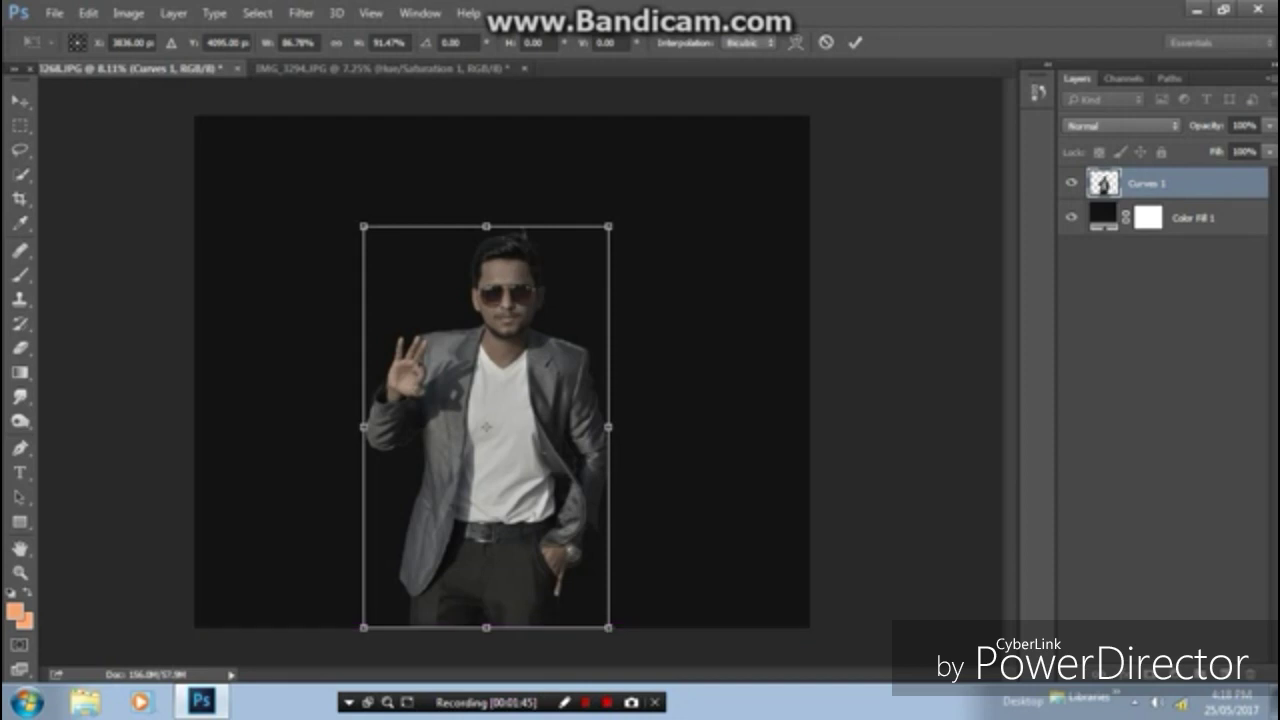
pyautogui.moveTo(608, 226); pyautogui.dragTo(613, 210)
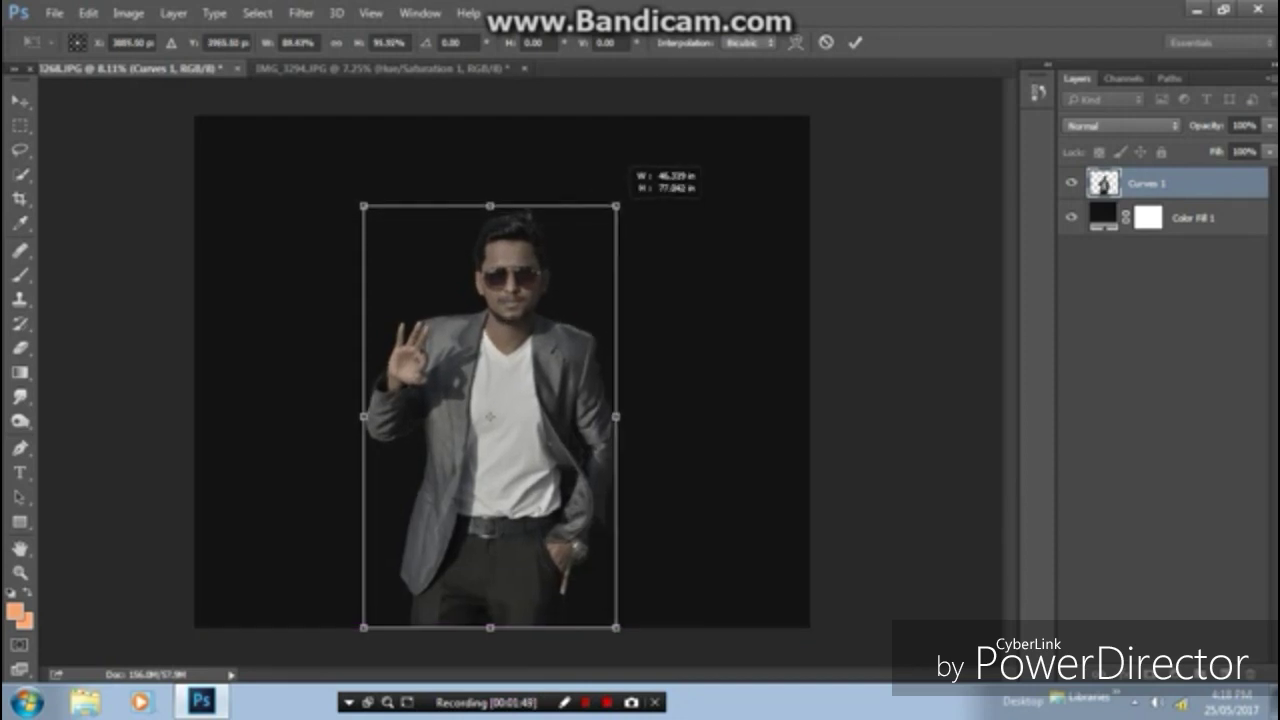
pyautogui.moveTo(613, 210); pyautogui.dragTo(616, 205)
pyautogui.click(855, 42)
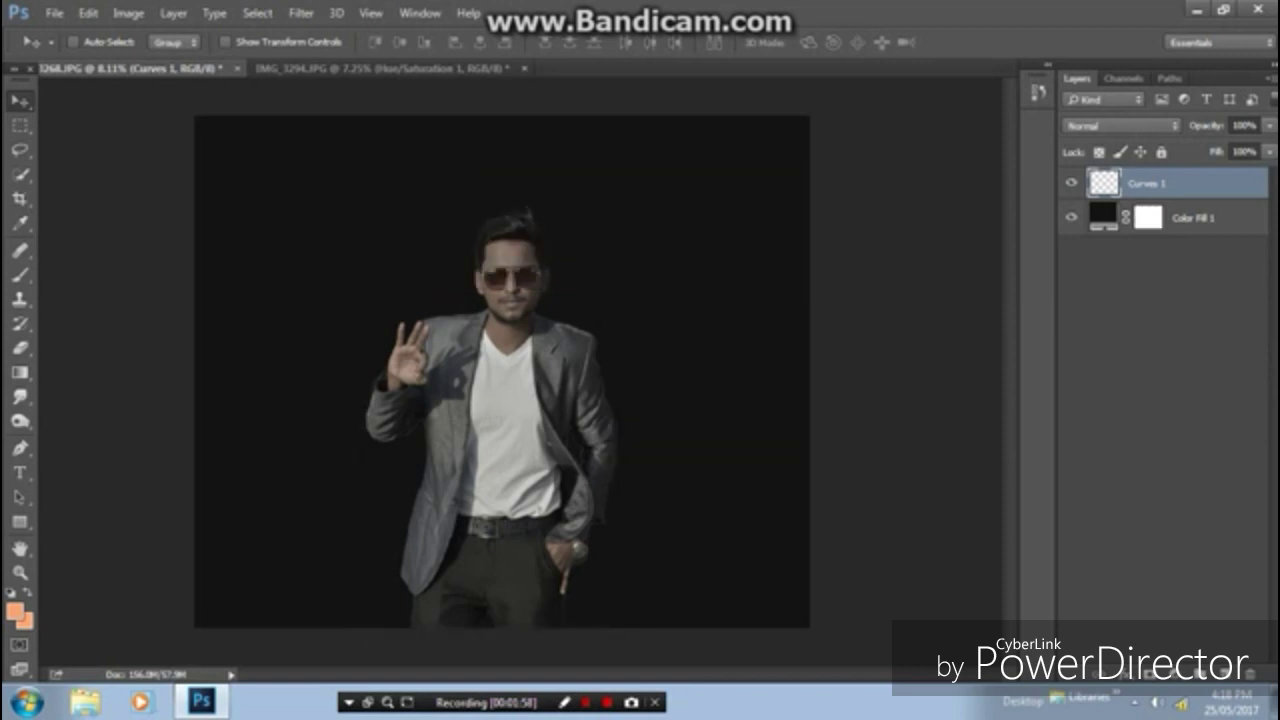
# - Drag the jacket-buttoning man from IMG_3294.JPG into the 2268.JPG poster as a new layer
pyautogui.moveTo(522, 370)
pyautogui.mouseDown()
pyautogui.moveTo(534, 370)
pyautogui.moveTo(522, 372)
pyautogui.mouseUp()
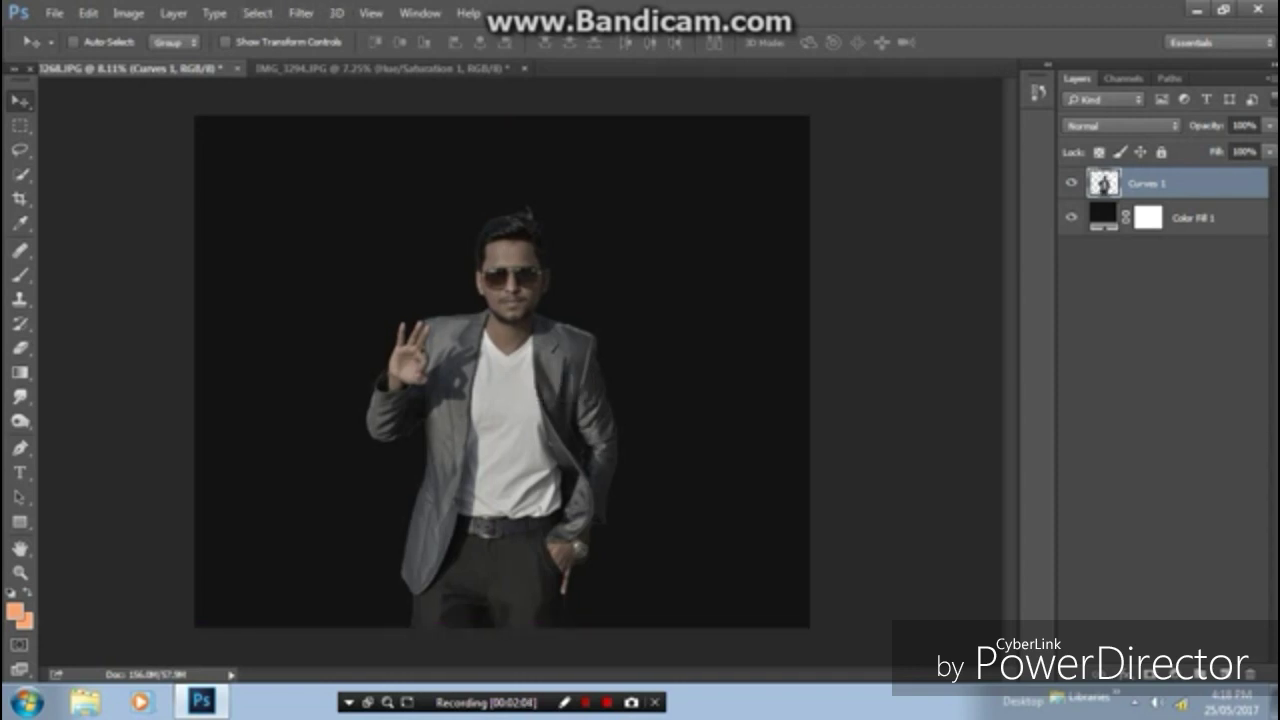
pyautogui.hotkey('ctrl', 'Tab')
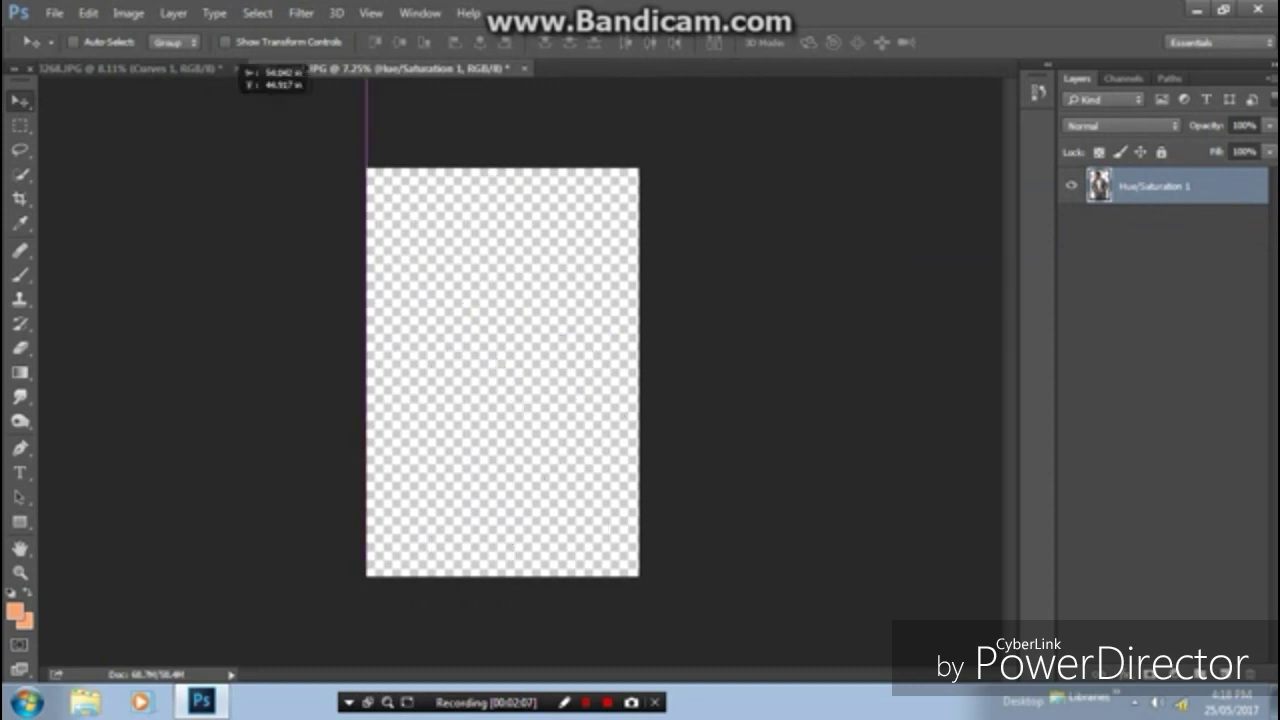
pyautogui.moveTo(500, 380)
pyautogui.mouseDown()
pyautogui.moveTo(140, 67)
pyautogui.moveTo(500, 400)
pyautogui.mouseUp()
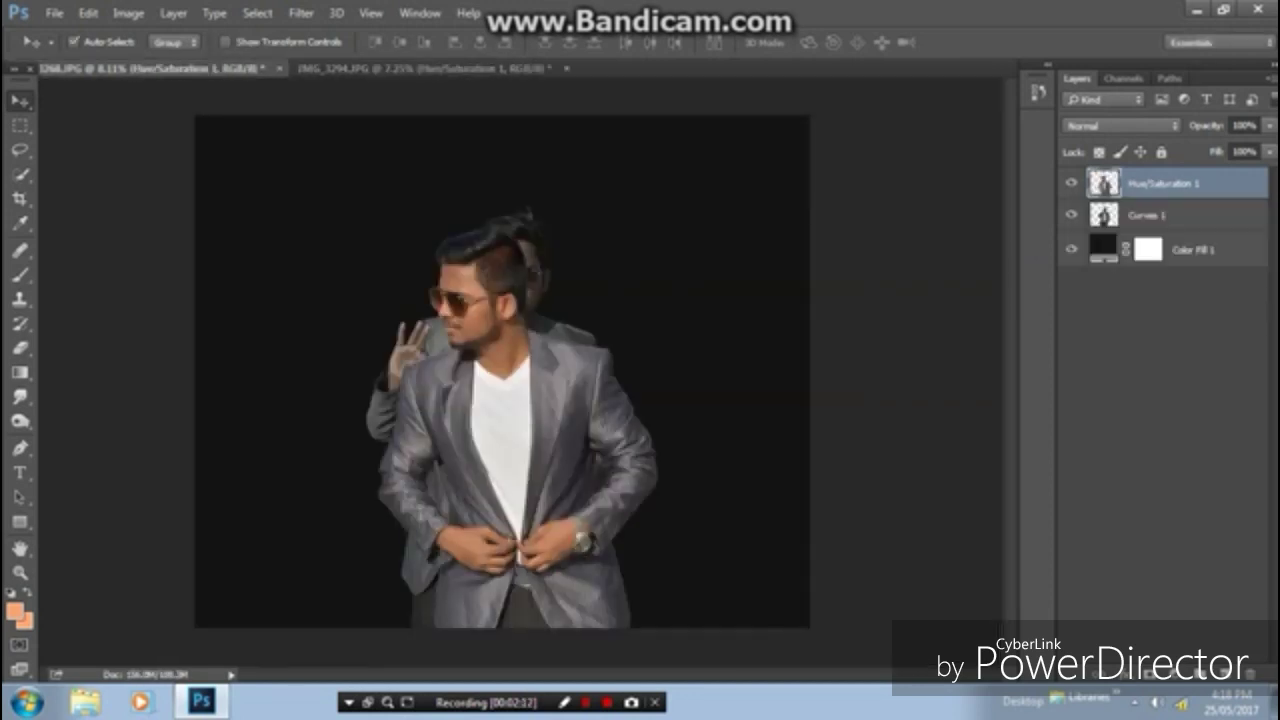
pyautogui.hotkey('ctrl', 'z')
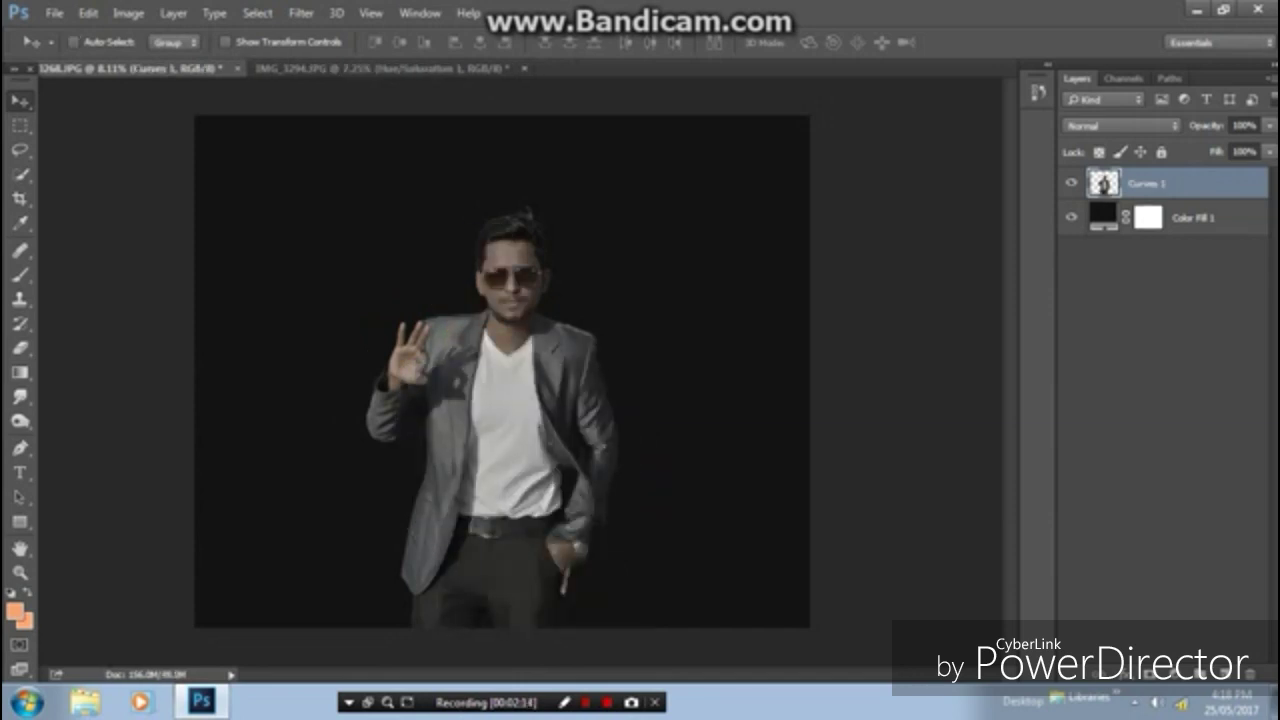
pyautogui.hotkey('ctrl', 'Tab')
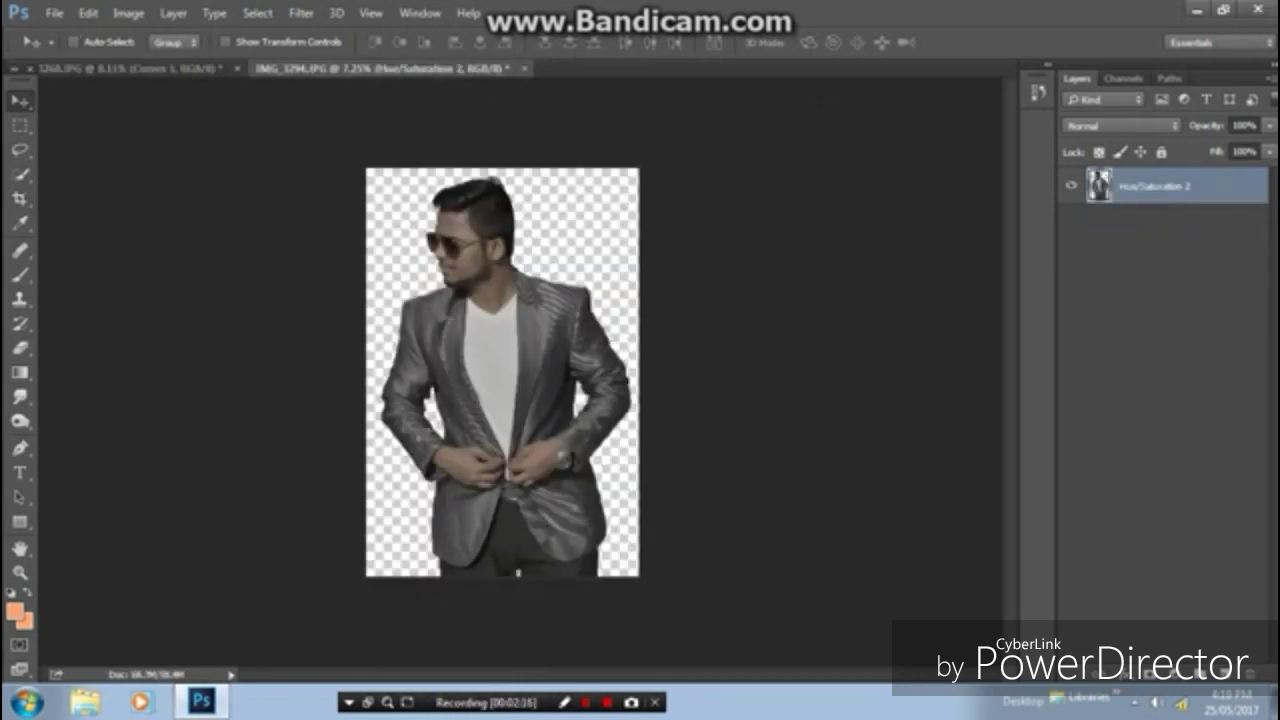
pyautogui.moveTo(550, 260); pyautogui.dragTo(190, 80)
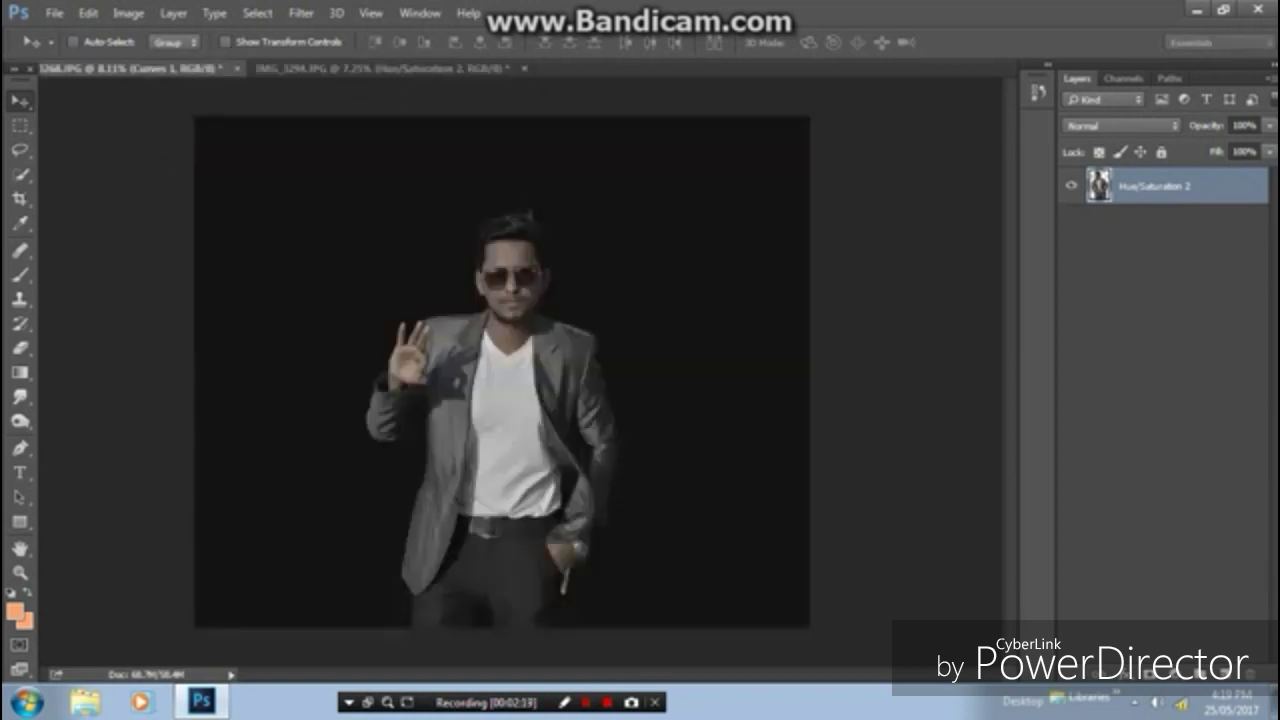
pyautogui.moveTo(195, 80); pyautogui.dragTo(500, 370)
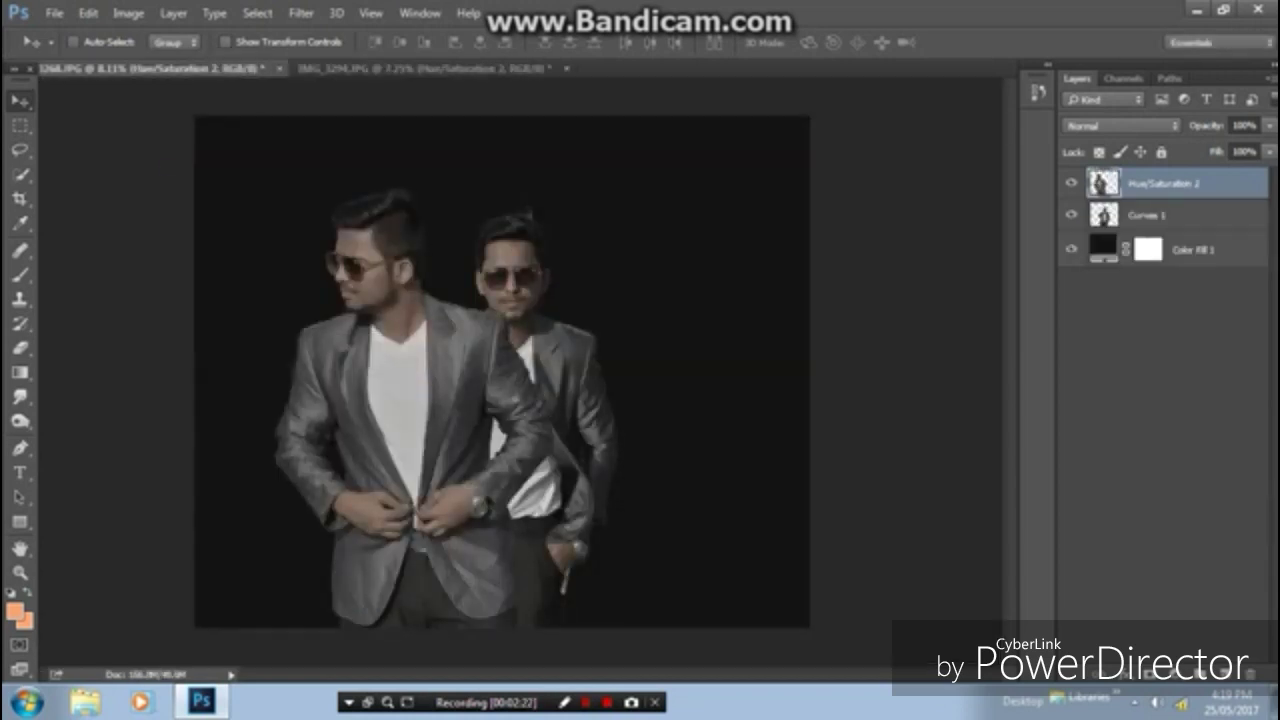
# - Scale the jacket-buttoning man down and shift him to the left of the poster
pyautogui.hotkey('ctrl', 't')
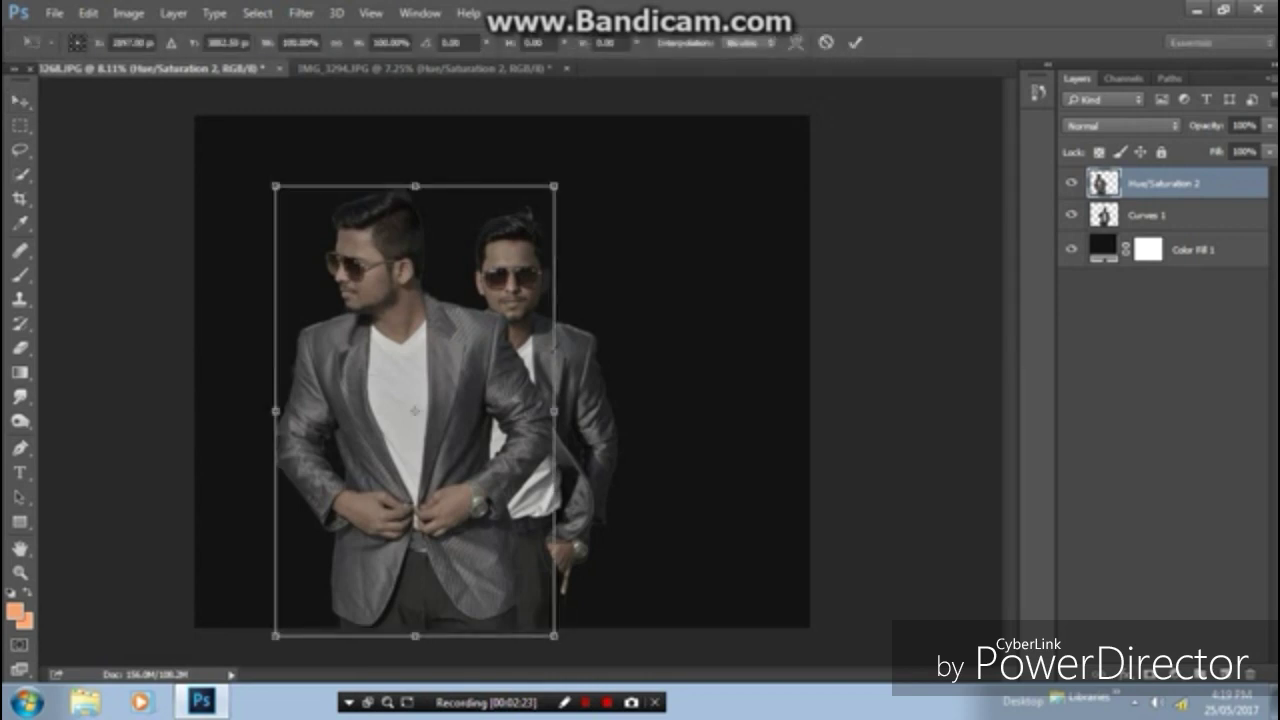
pyautogui.moveTo(275, 186); pyautogui.dragTo(351, 229)
pyautogui.moveTo(445, 430); pyautogui.dragTo(371, 410)
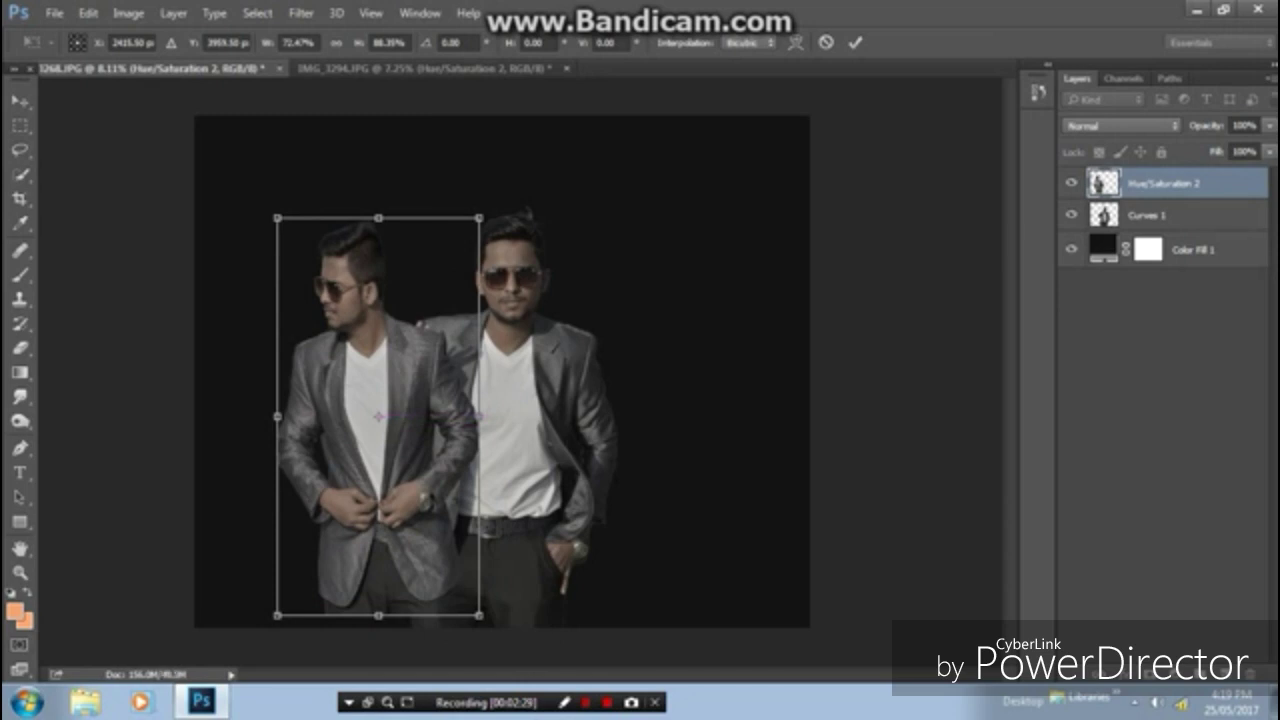
pyautogui.moveTo(277, 217); pyautogui.dragTo(267, 205)
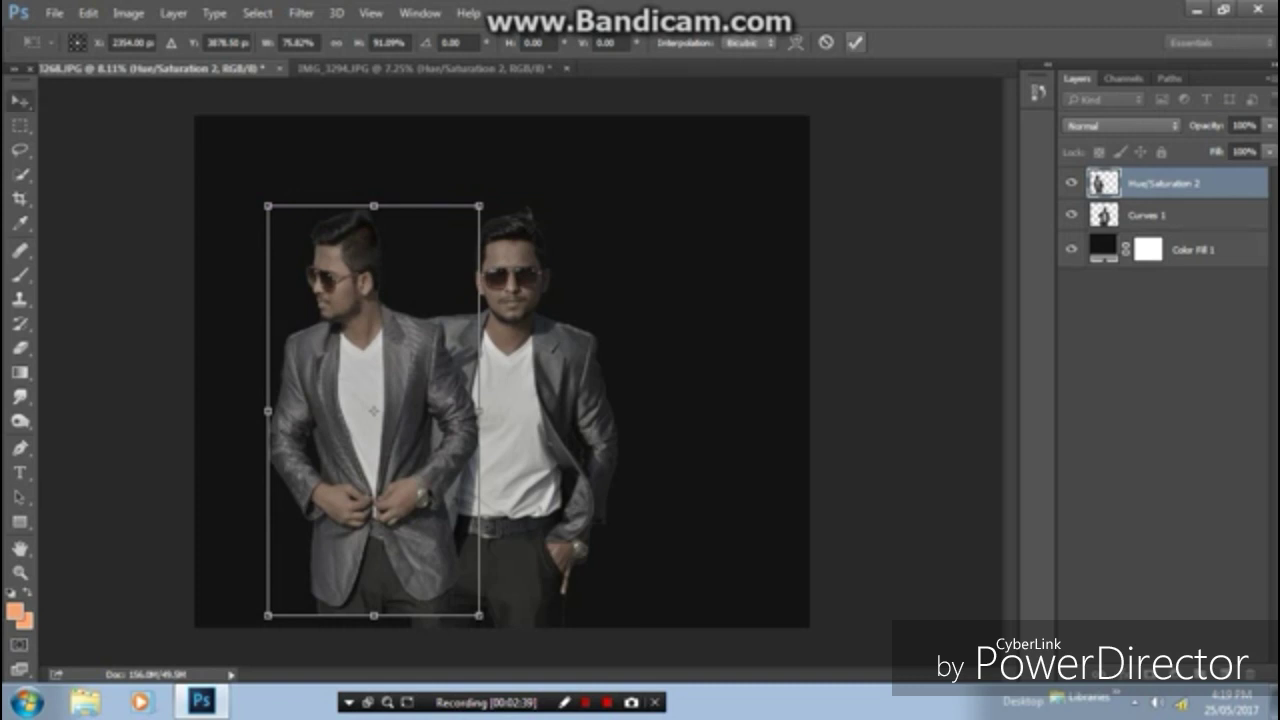
pyautogui.click(855, 42)
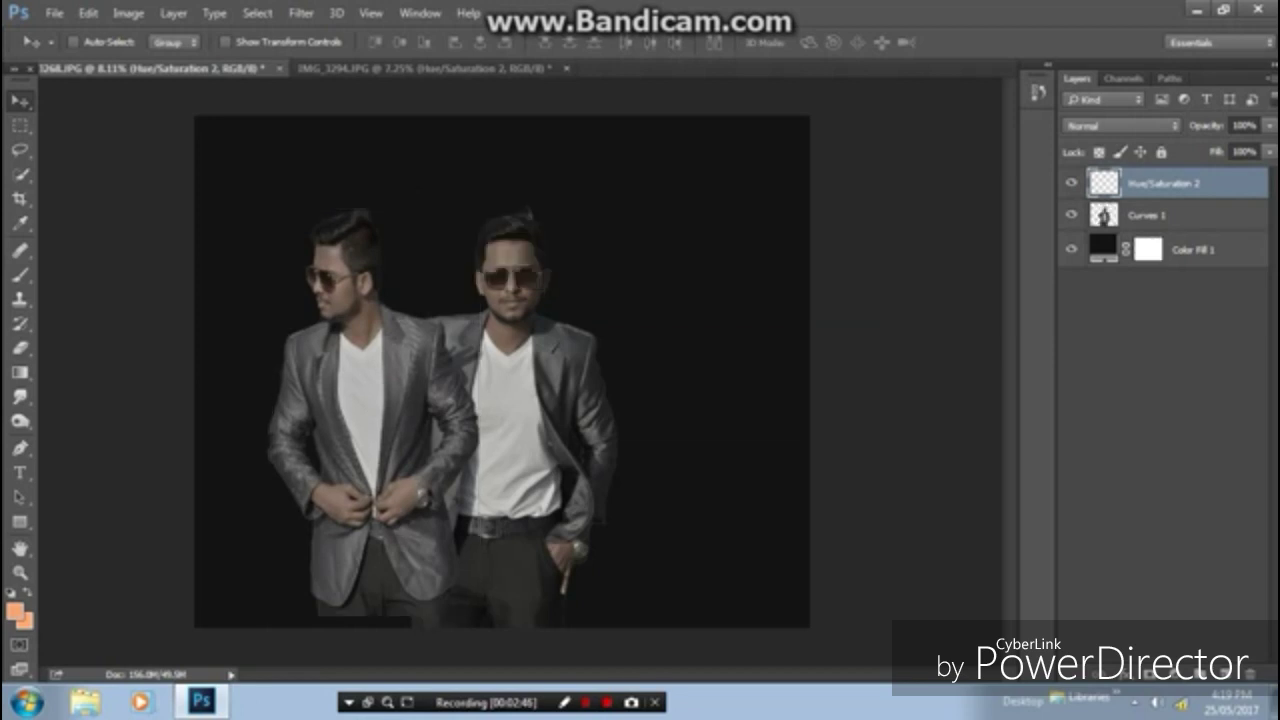
# - Send him behind the central man and shrink him to about 95% by 92%, feet on the canvas bottom
pyautogui.hotkey('ctrl', '[')
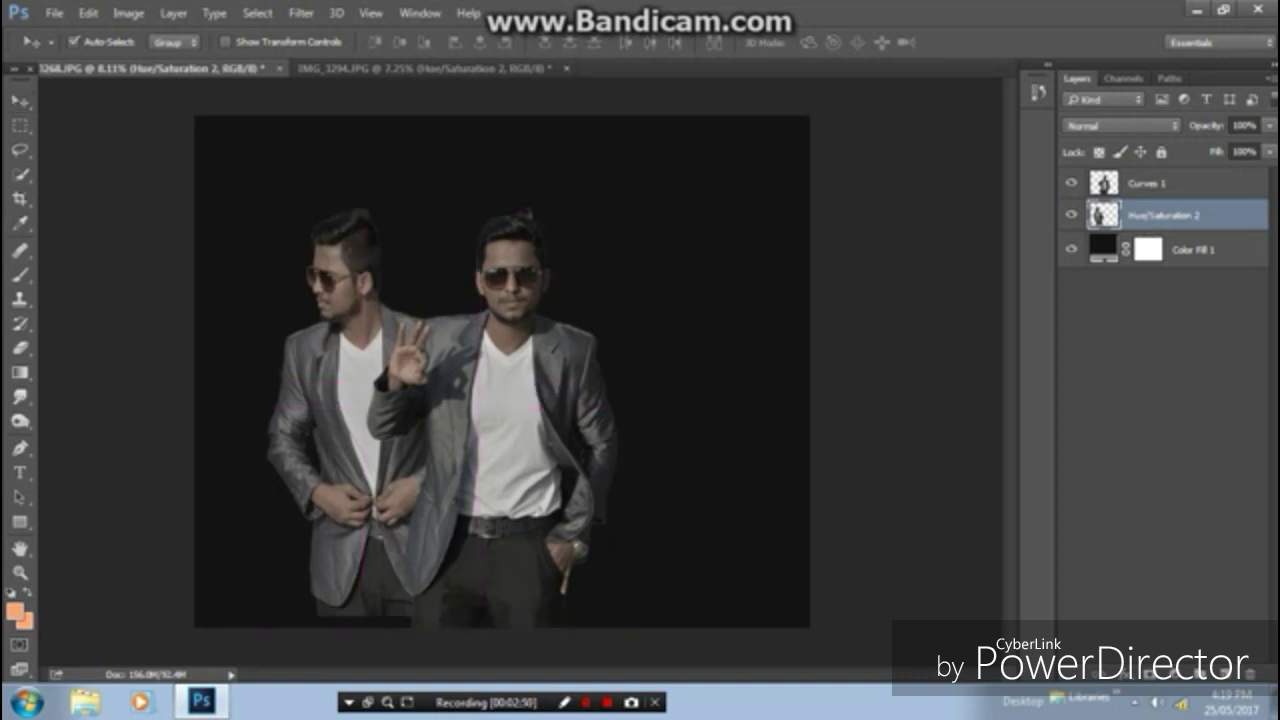
pyautogui.hotkey('ctrl', 't')
pyautogui.moveTo(267, 206); pyautogui.dragTo(279, 239)
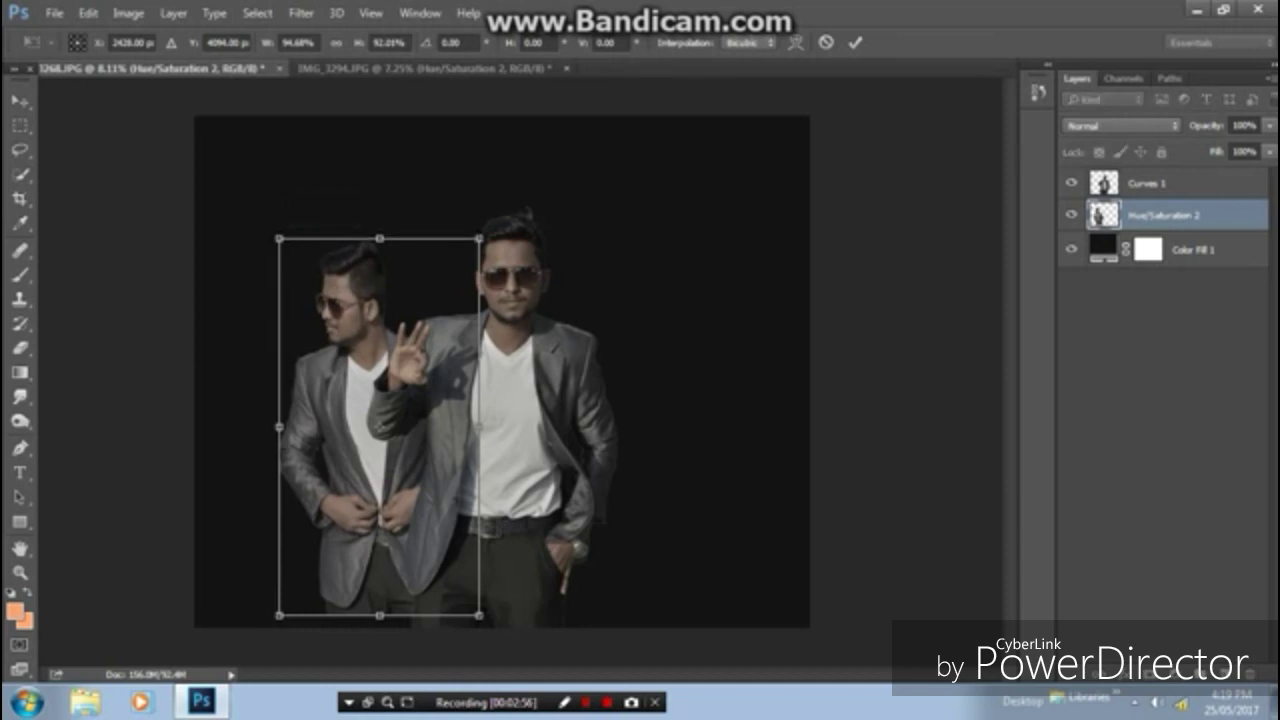
pyautogui.moveTo(330, 345); pyautogui.dragTo(327, 357)
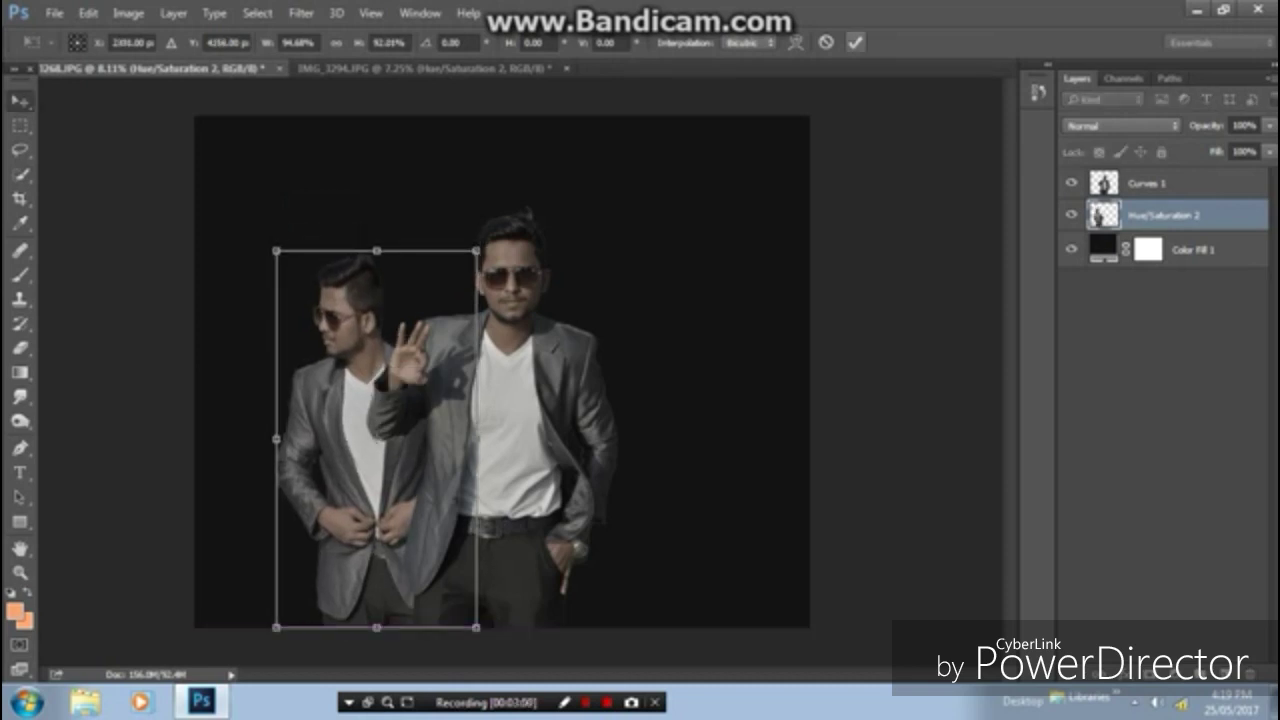
pyautogui.click(855, 42)
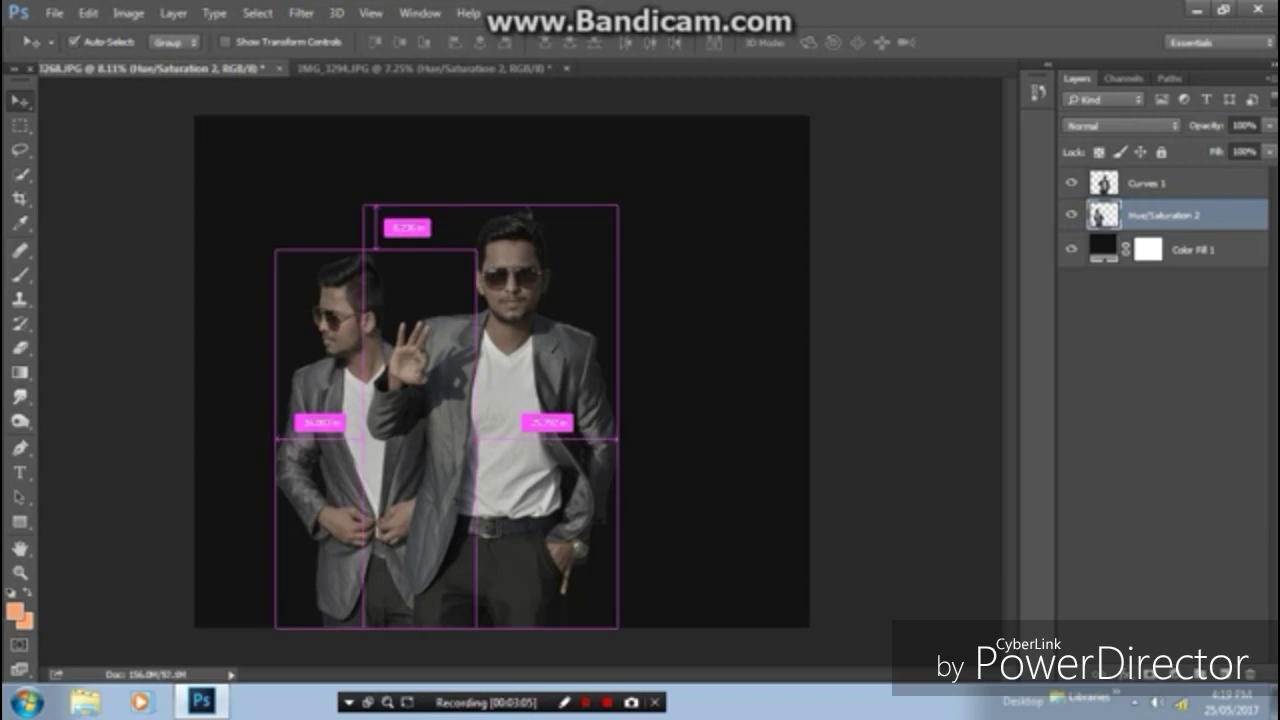
# - Duplicate the side figure, flip the copy horizontally, and place it right of the central man
pyautogui.hotkey('alt', 'Right')
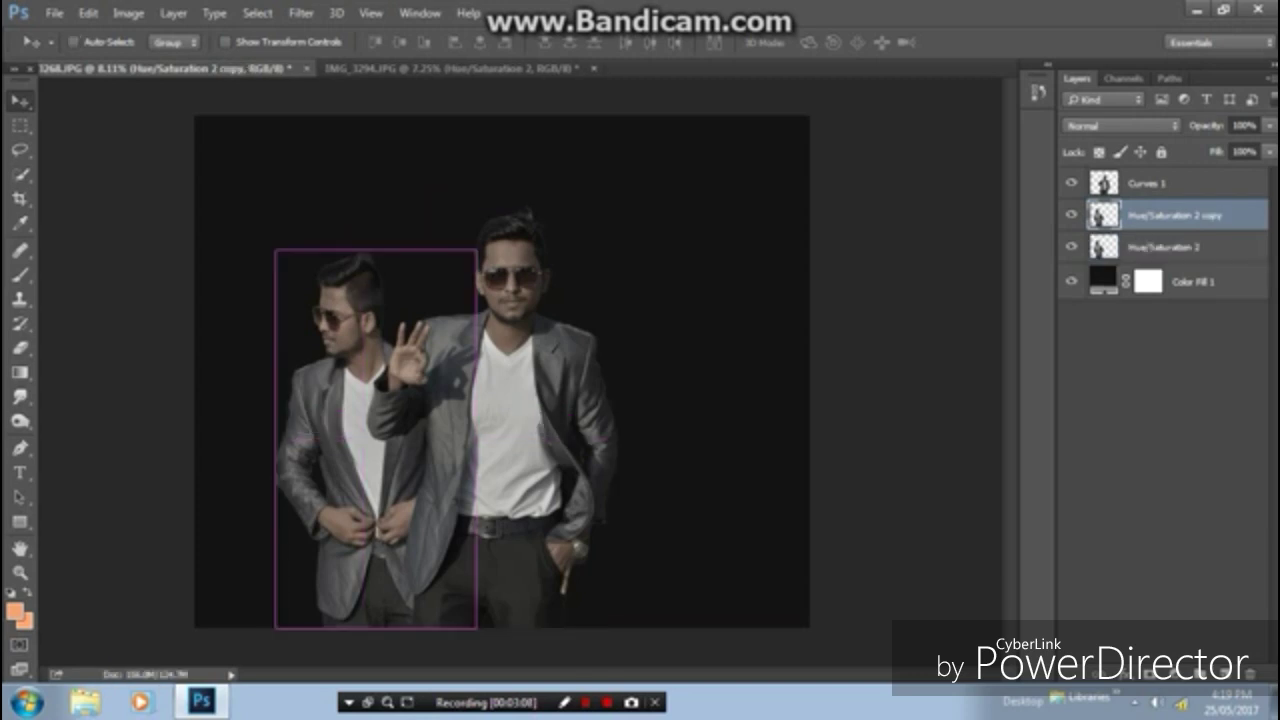
pyautogui.hotkey('ctrl', 't')
pyautogui.rightClick(379, 139)
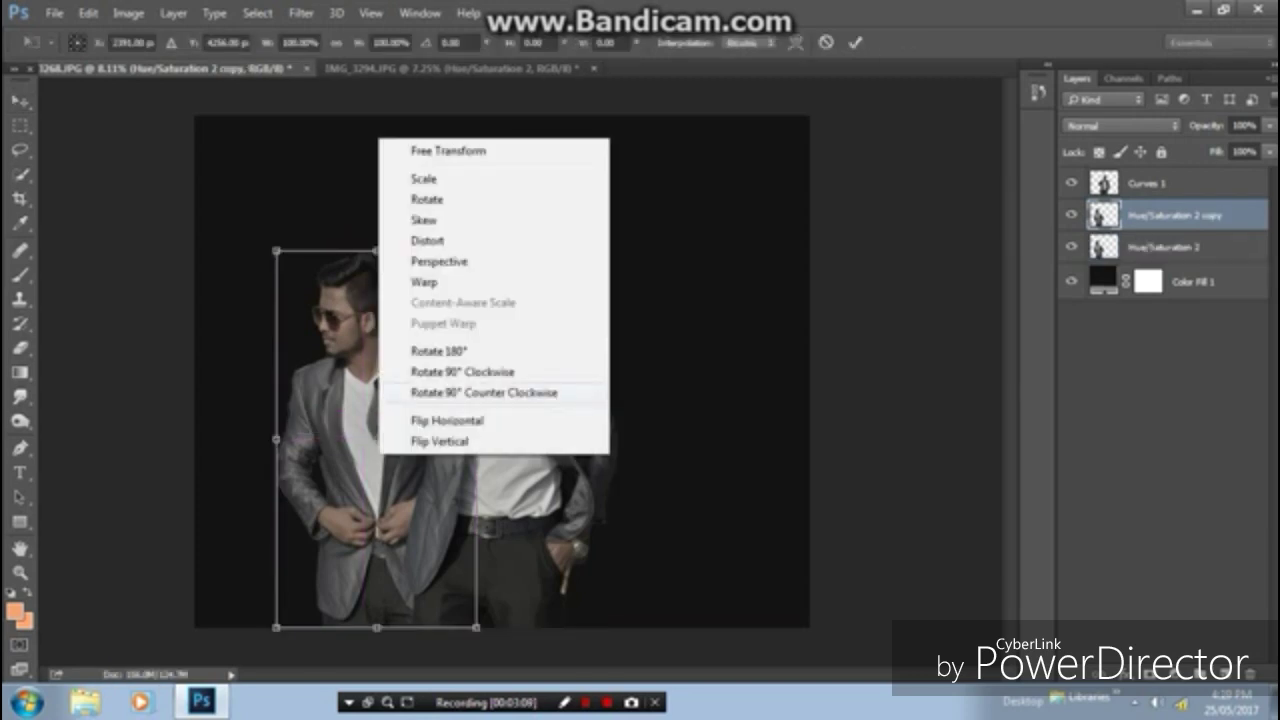
pyautogui.click(447, 421)
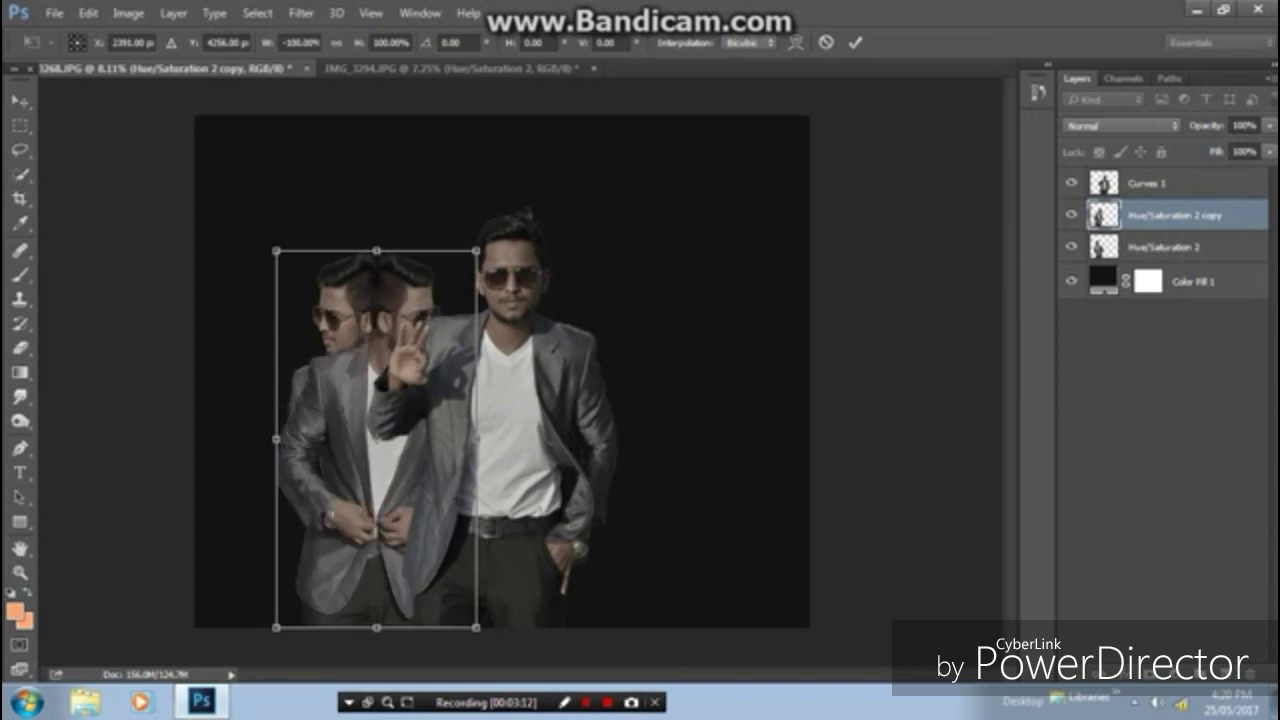
pyautogui.moveTo(382, 424); pyautogui.dragTo(482, 424)
pyautogui.moveTo(630, 425); pyautogui.dragTo(620, 430)
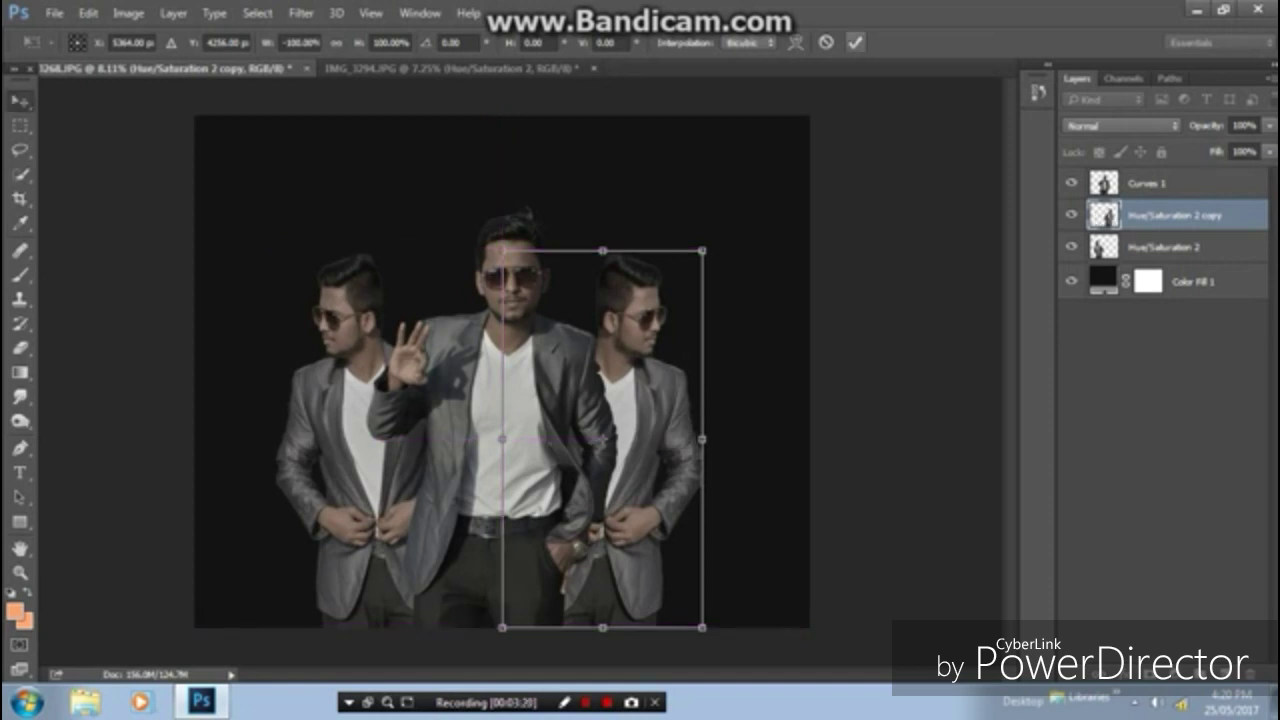
pyautogui.click(855, 42)
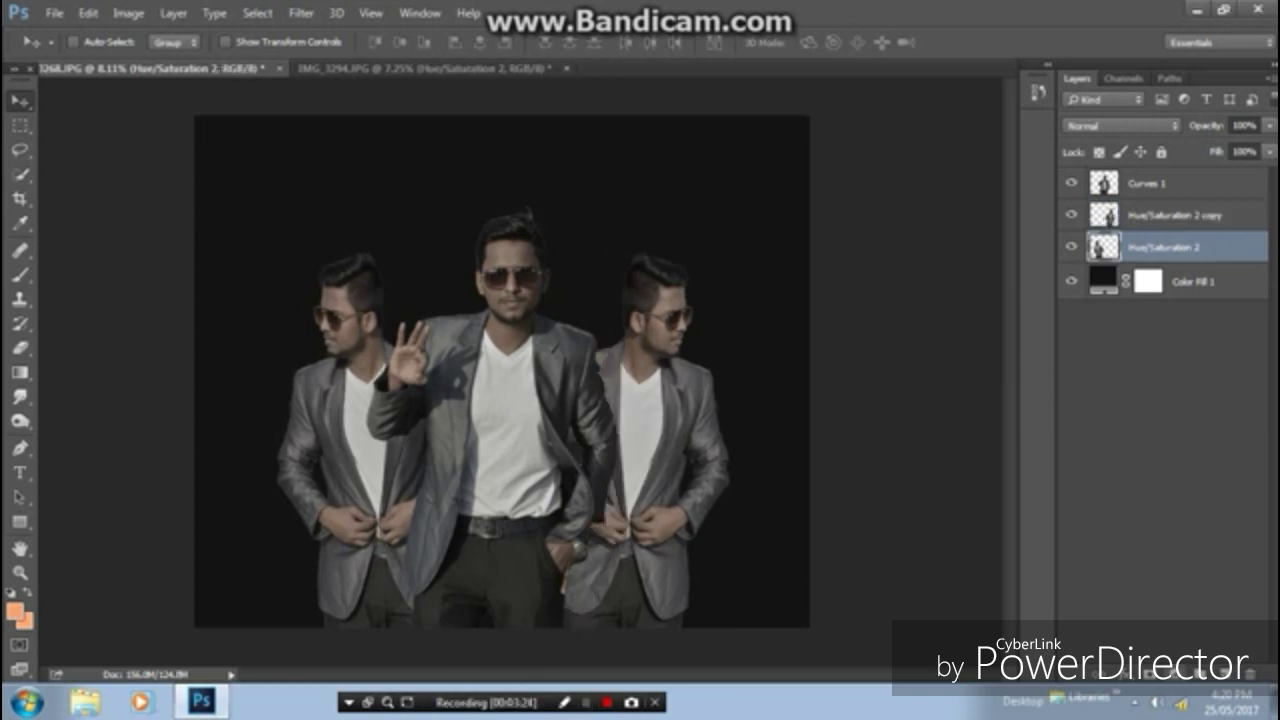
pyautogui.click(1194, 673)
# - Add a Gradient fill layer and set its left colour stop to dark grey 171717
pyautogui.click(1150, 279)
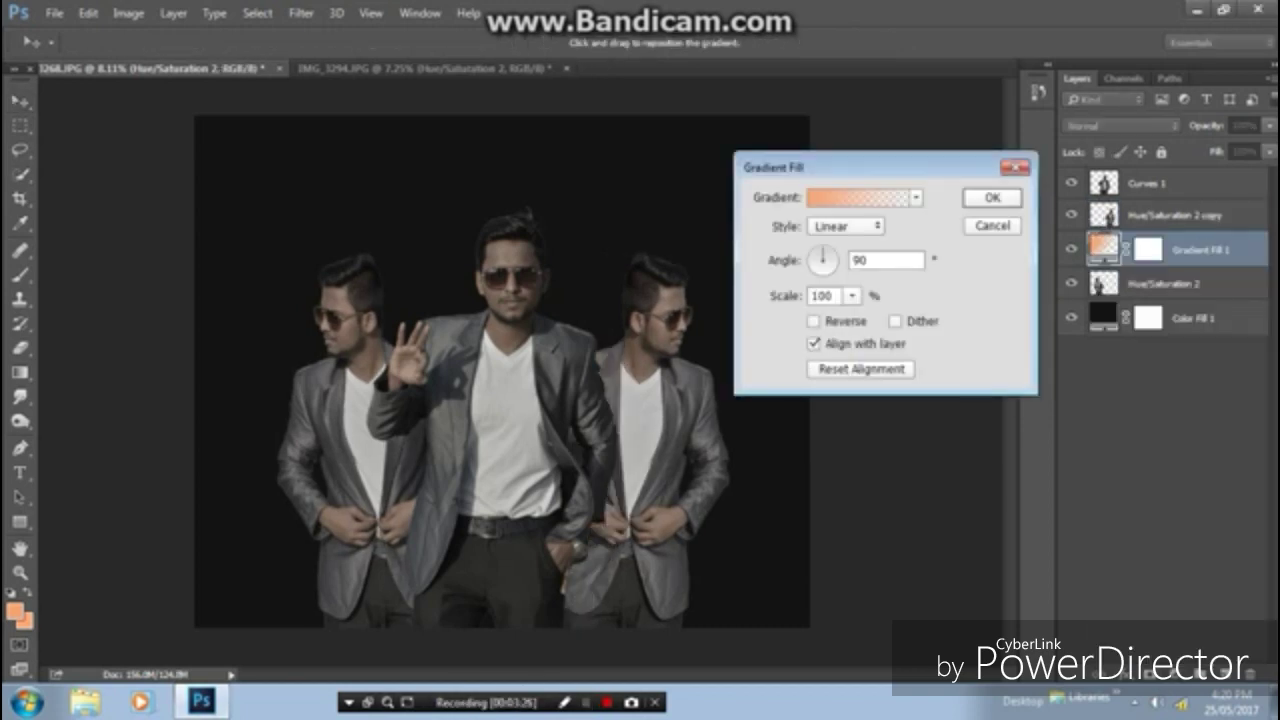
pyautogui.click(850, 198)
pyautogui.click(791, 408)
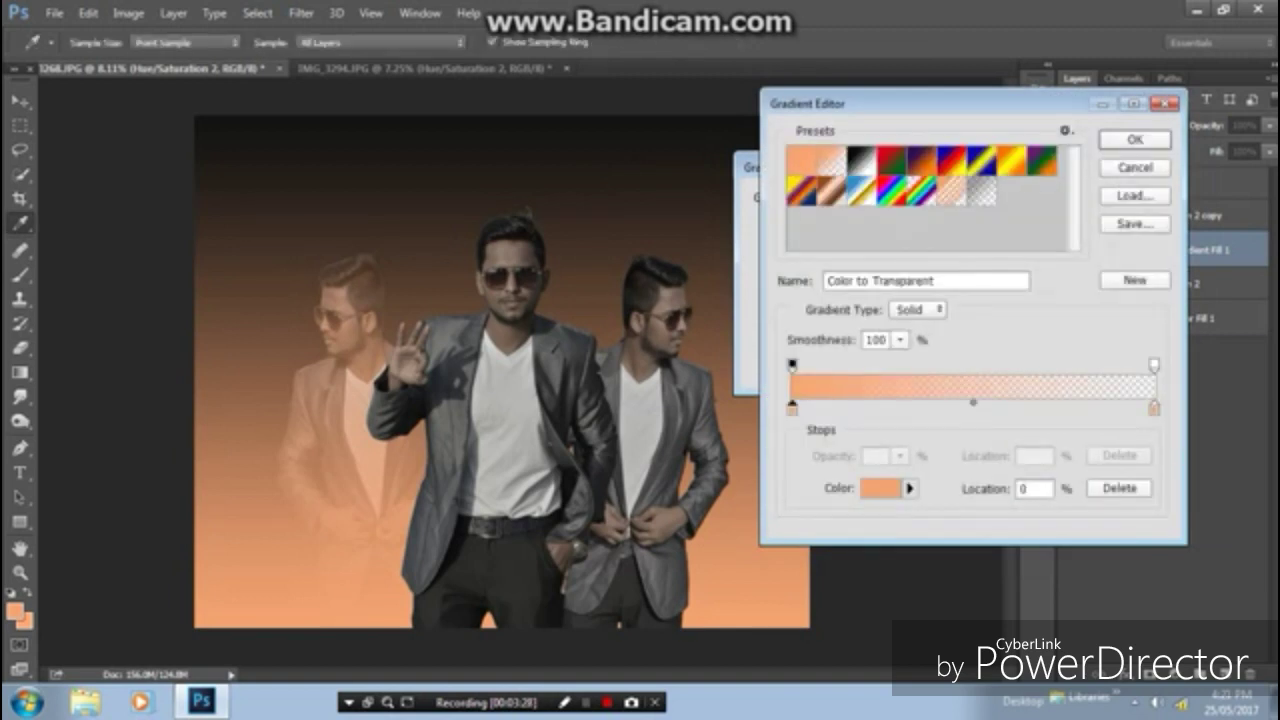
pyautogui.click(880, 488)
pyautogui.write('000000')
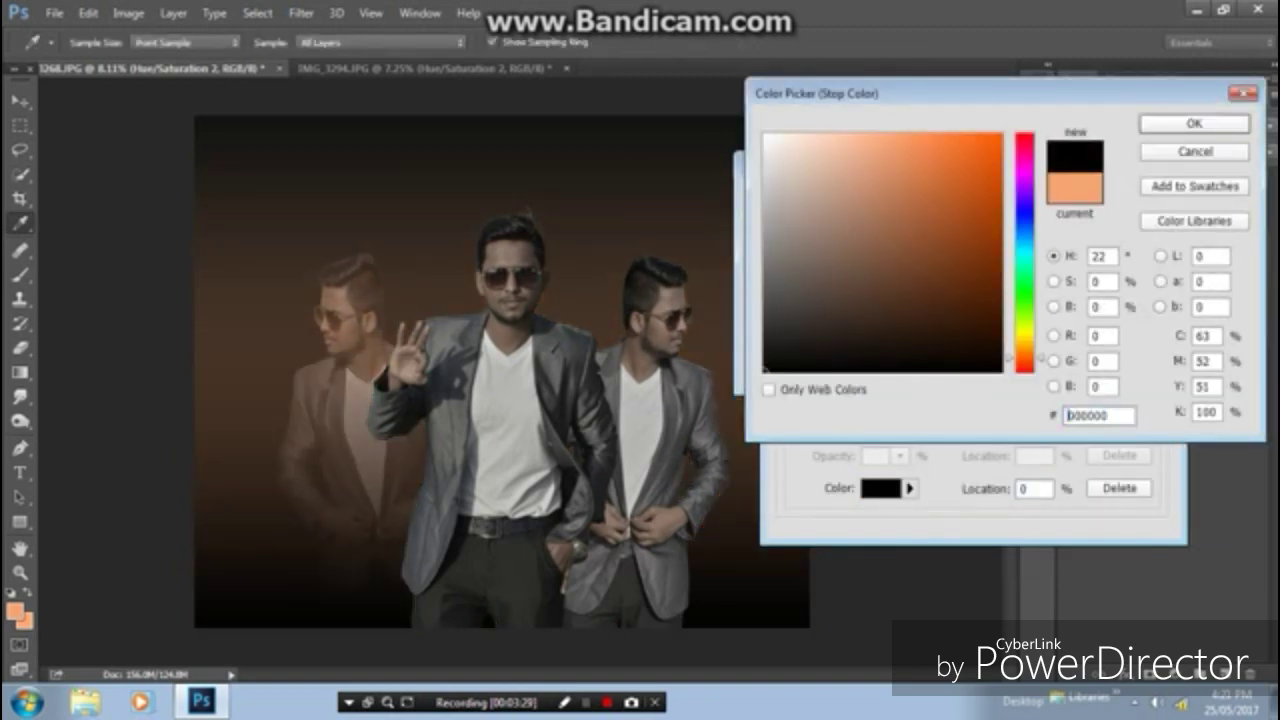
pyautogui.moveTo(766, 348); pyautogui.dragTo(765, 351)
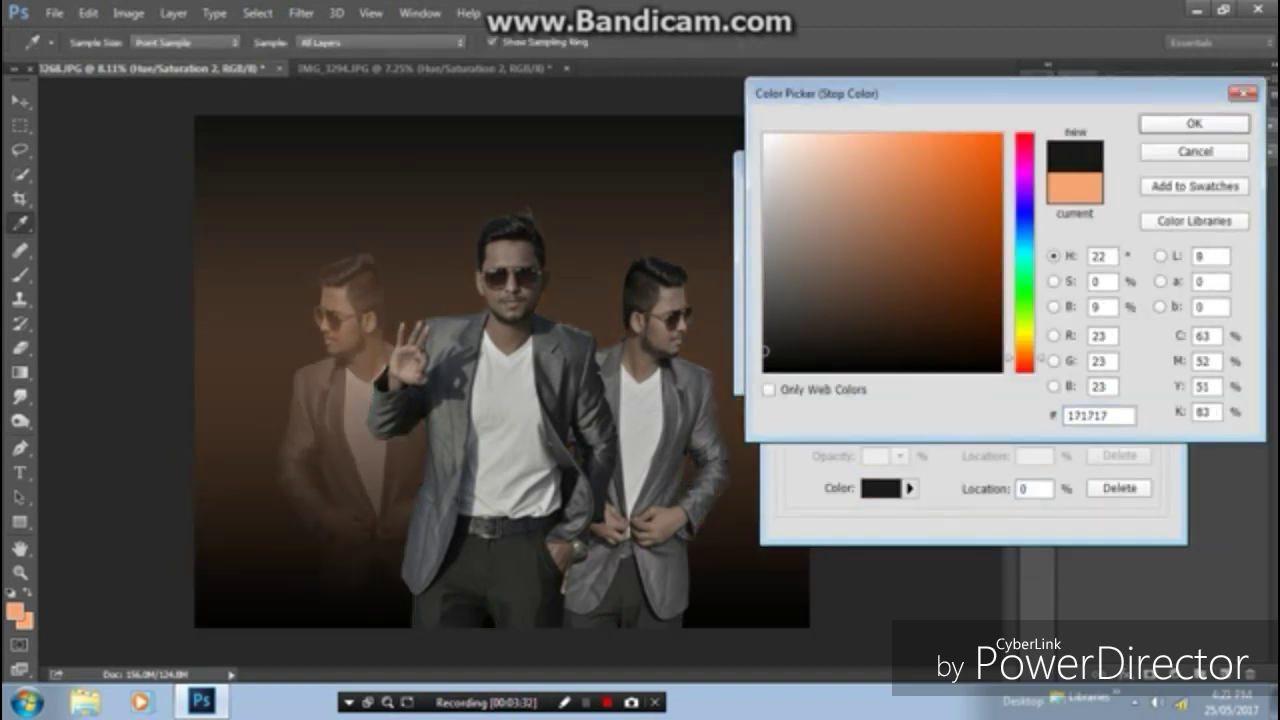
pyautogui.click(1194, 123)
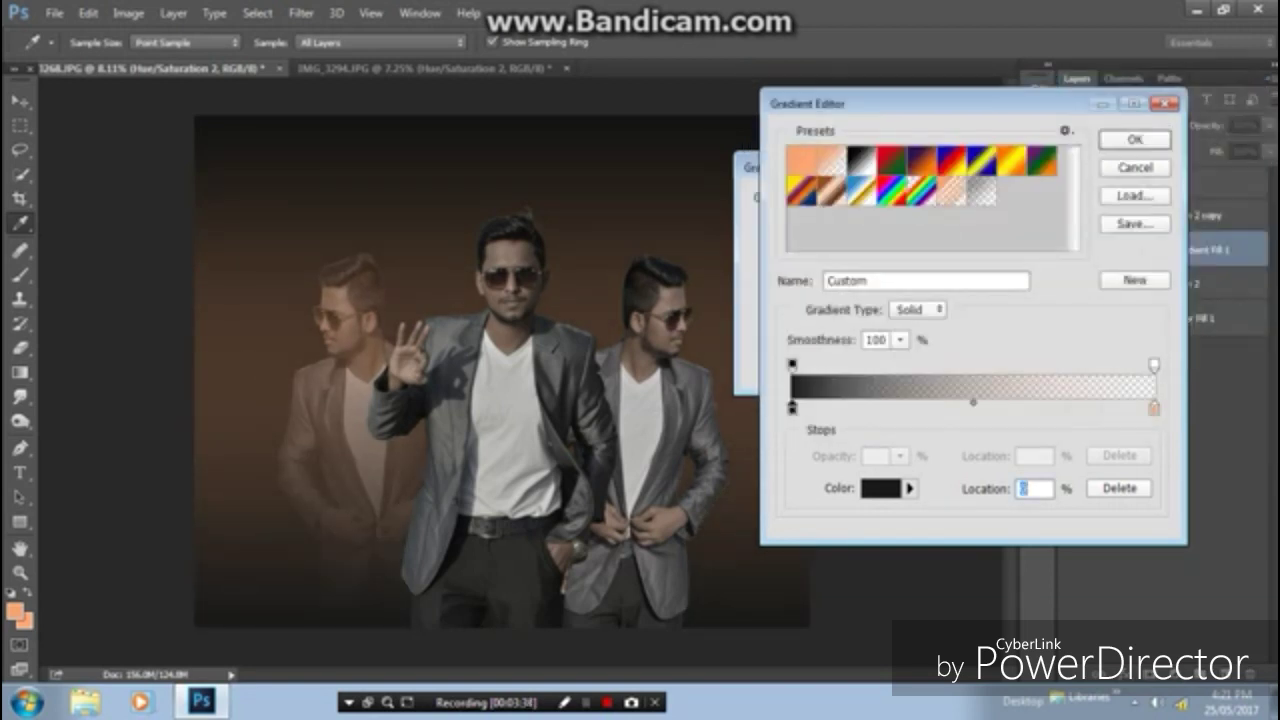
# - Set the right stop to dark grey 1f1f1f, reposition the gradient, and apply it atop the stack
pyautogui.click(1154, 407)
pyautogui.click(880, 488)
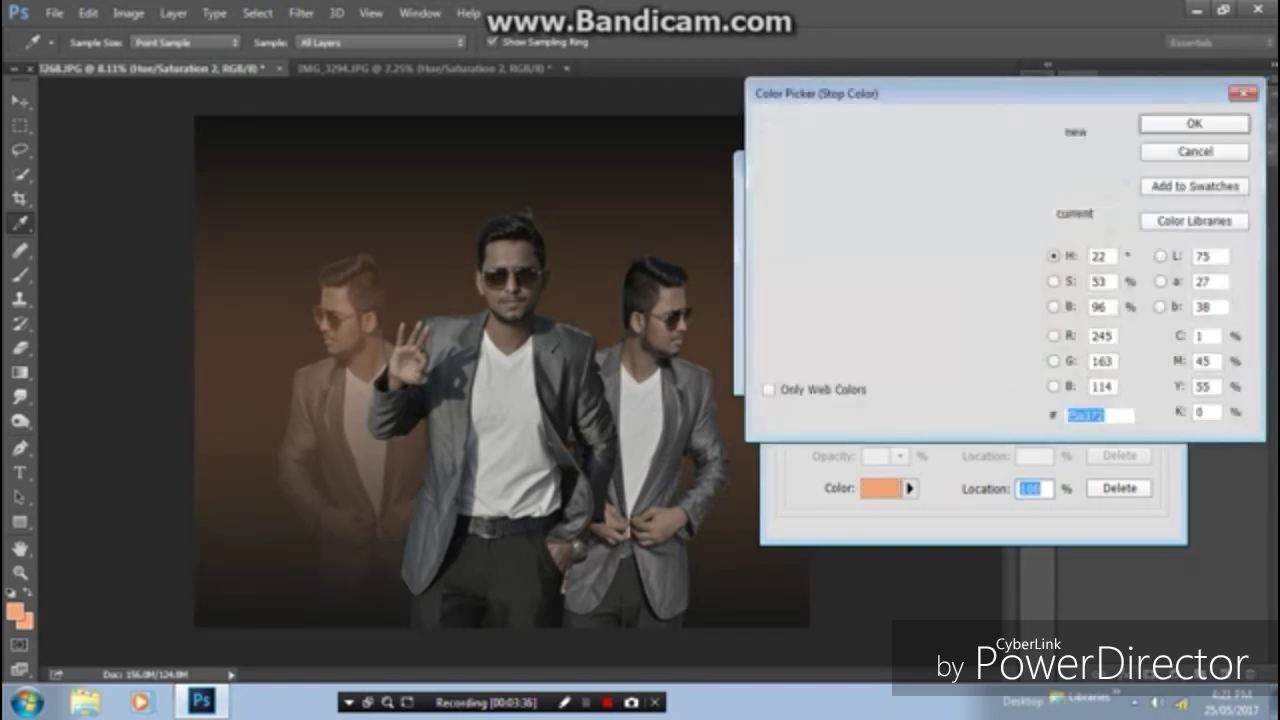
pyautogui.click(766, 343)
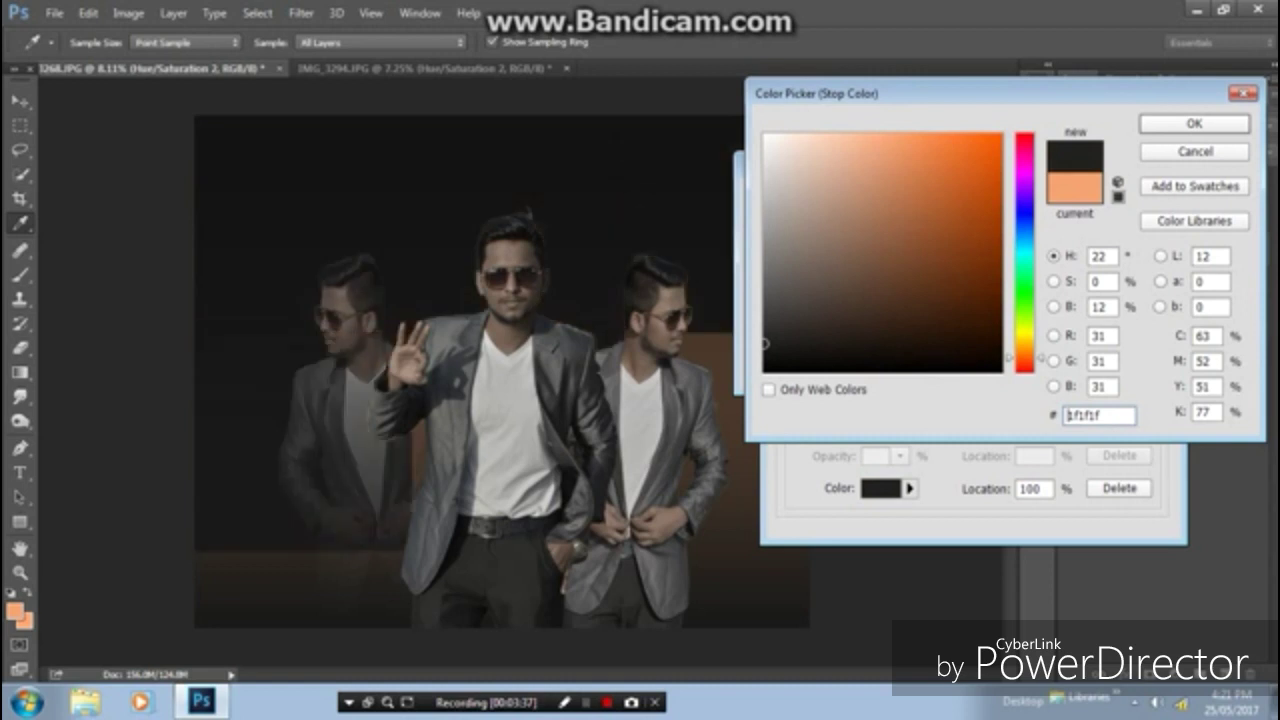
pyautogui.press('Return')
pyautogui.press('Return')
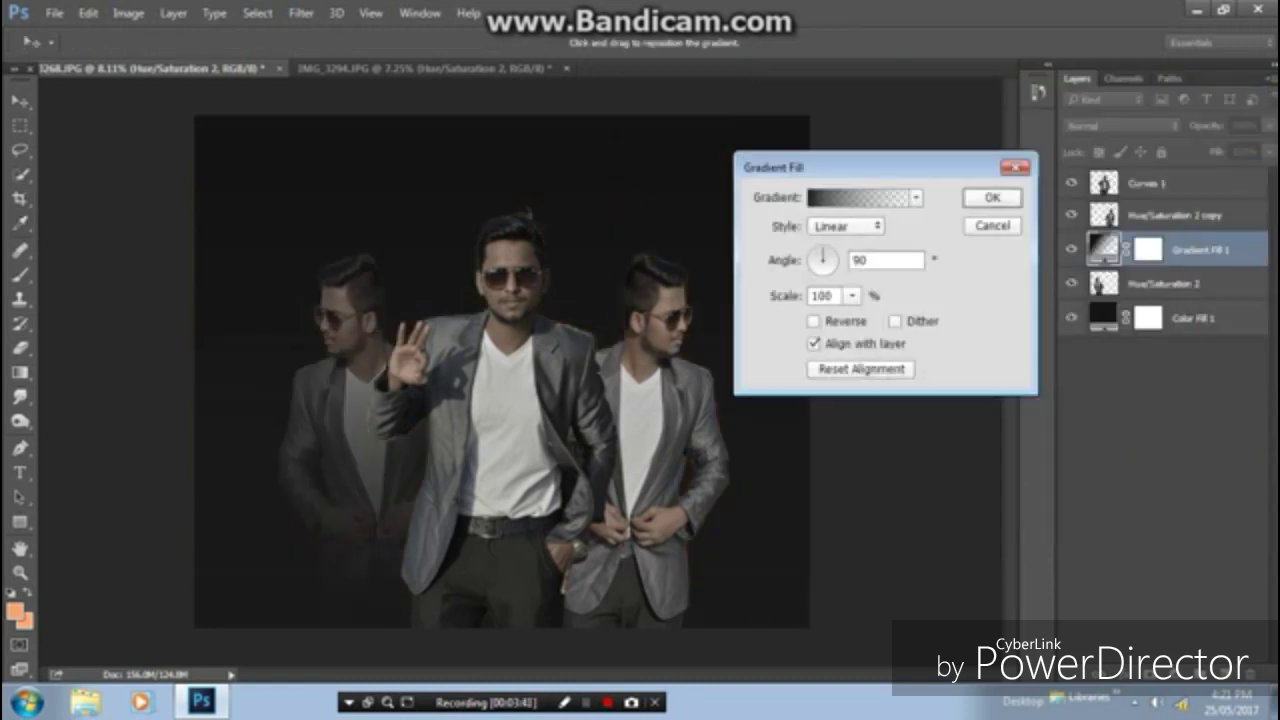
pyautogui.moveTo(350, 400); pyautogui.dragTo(420, 400)
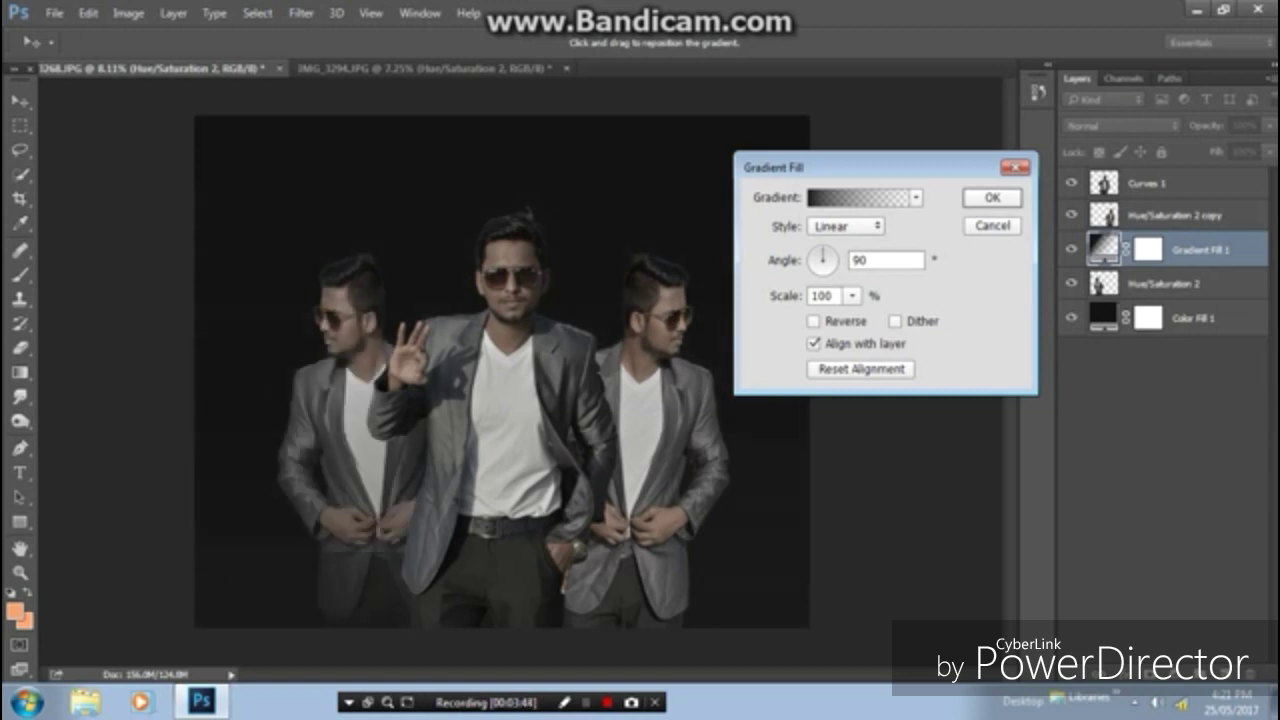
pyautogui.press('Return')
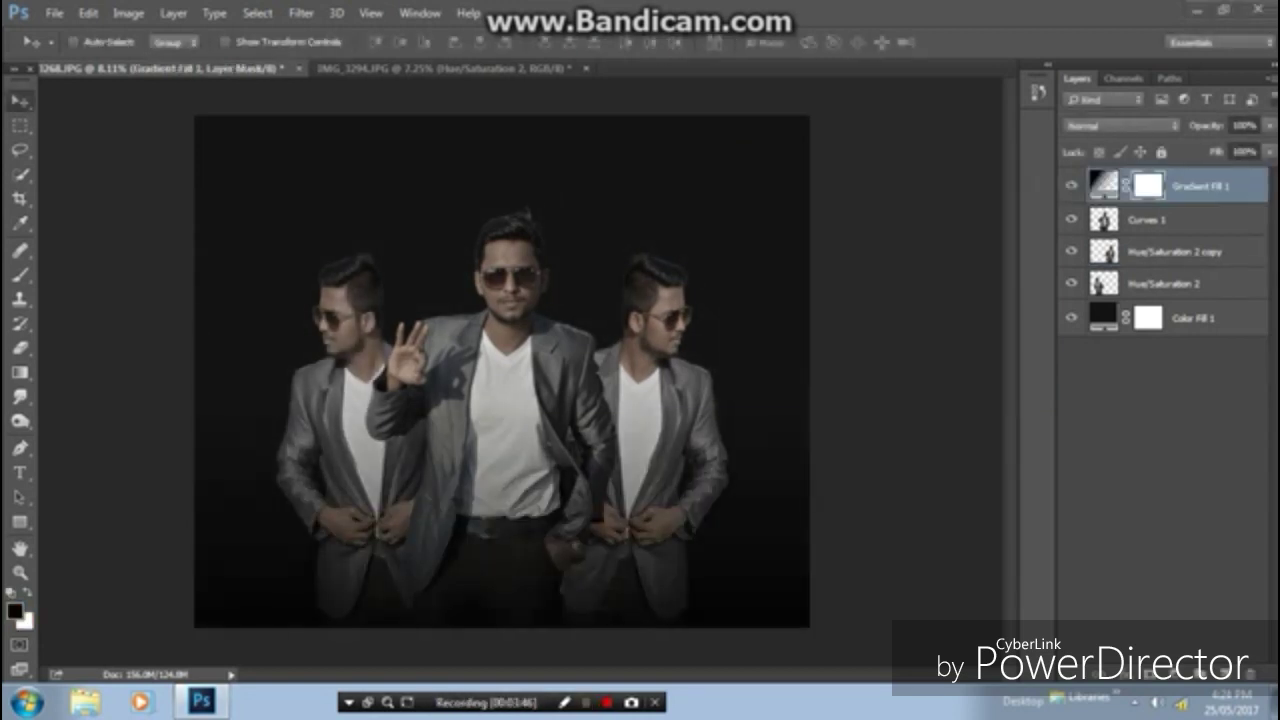
pyautogui.click(55, 13)
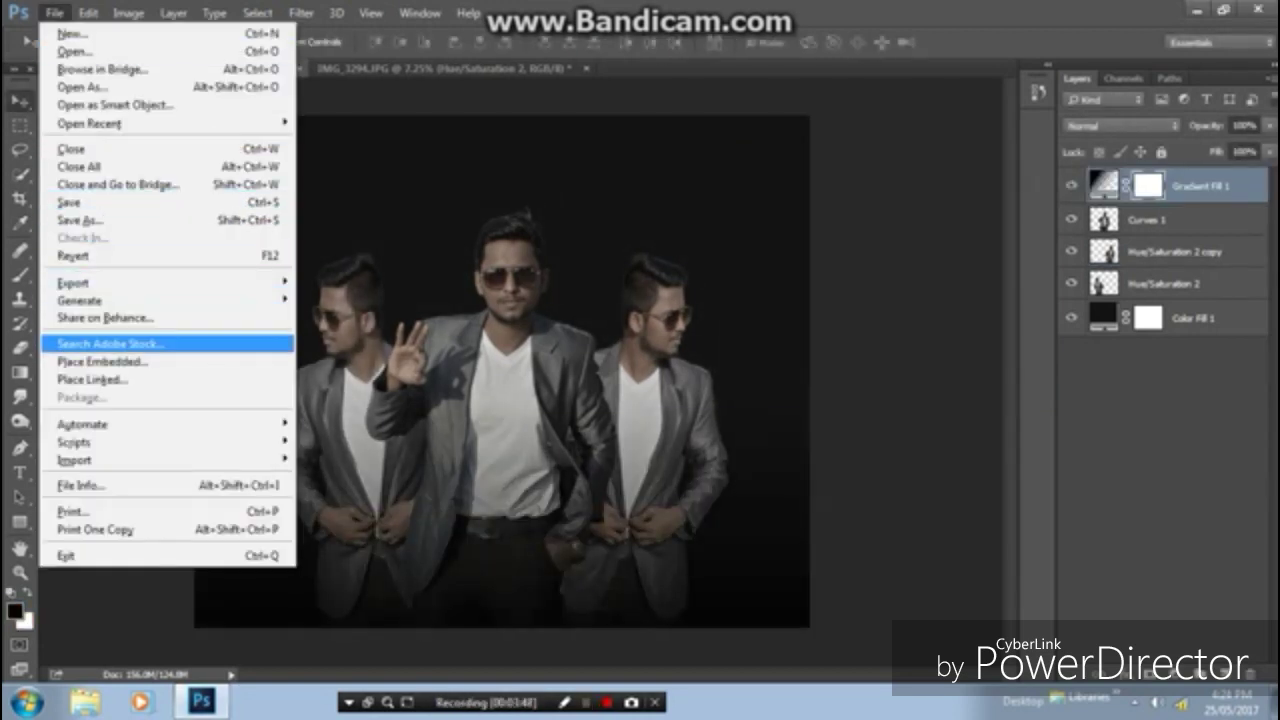
pyautogui.click(120, 343)
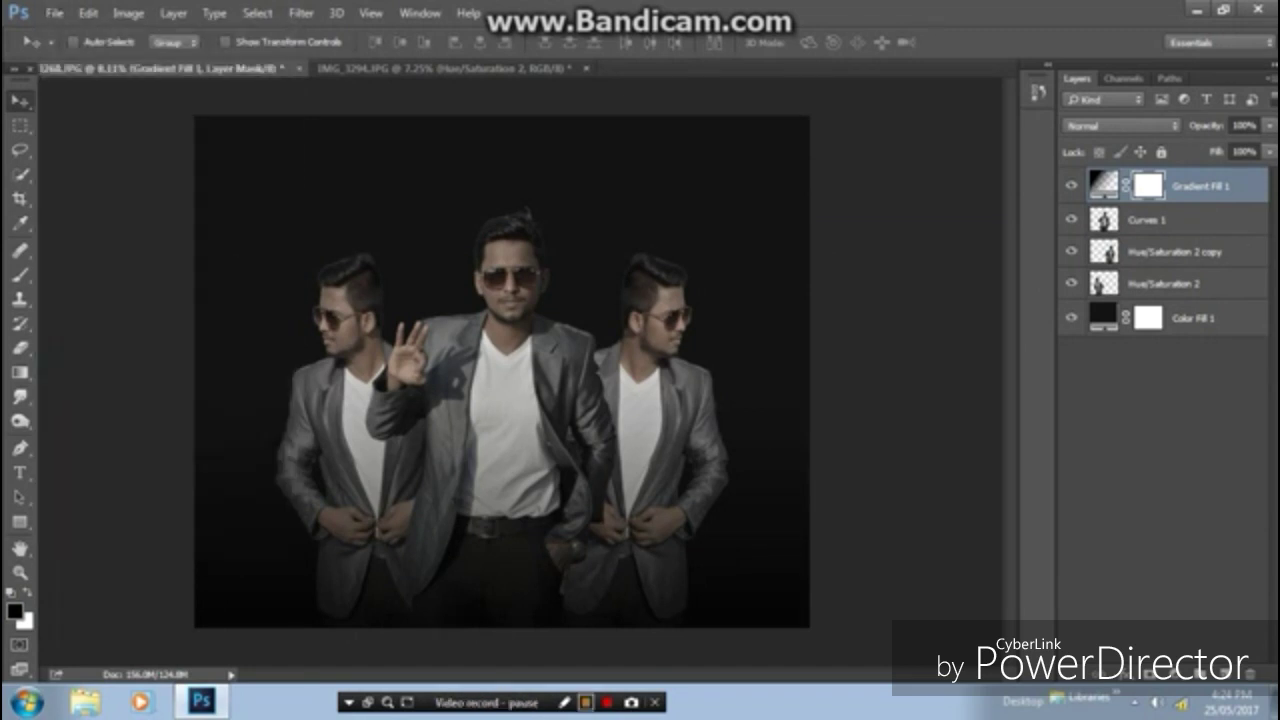
# - In Place Embedded, browse DSLR 3jan 2017 > stock > New folder and select T-series-logo.svg
pyautogui.click(55, 13)
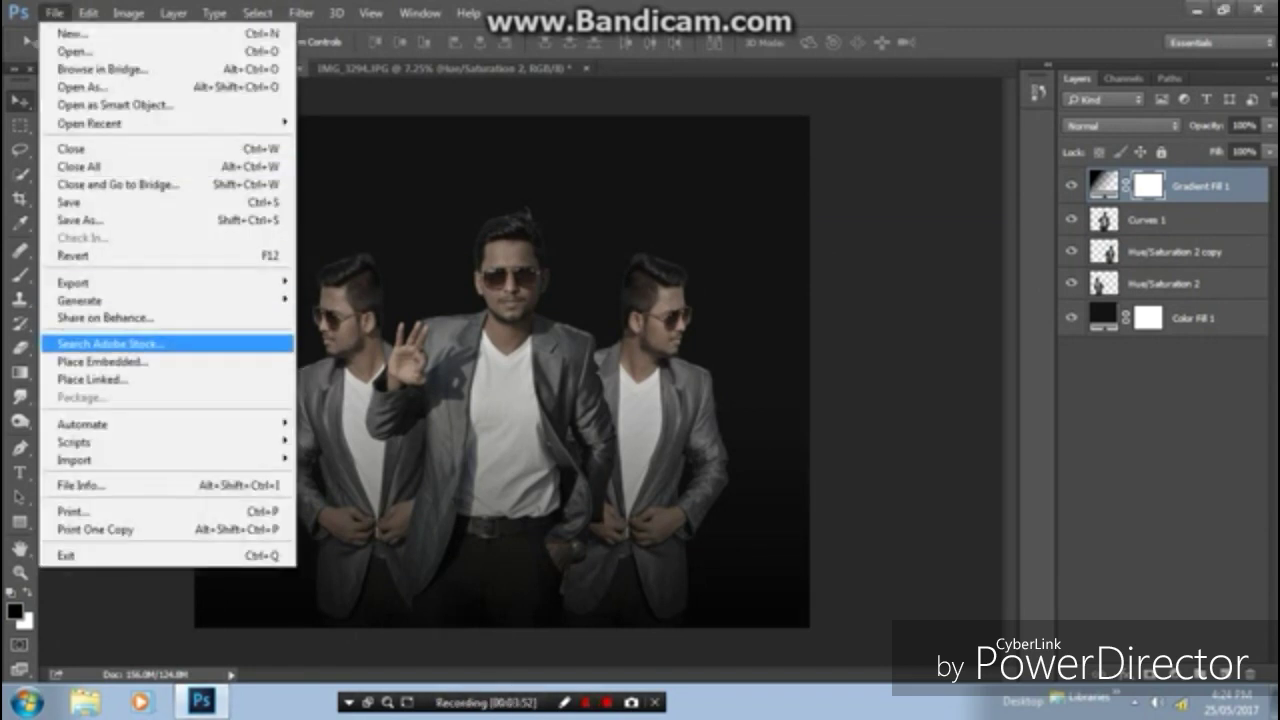
pyautogui.click(102, 361)
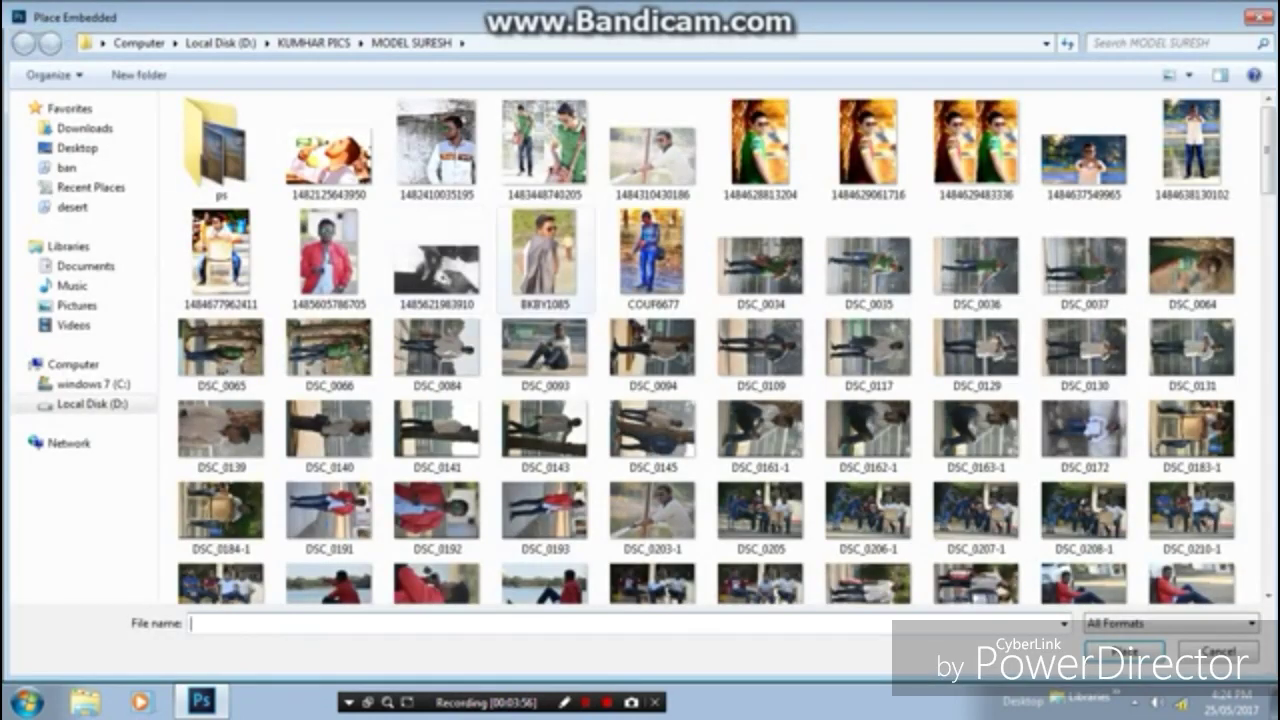
pyautogui.click(305, 42)
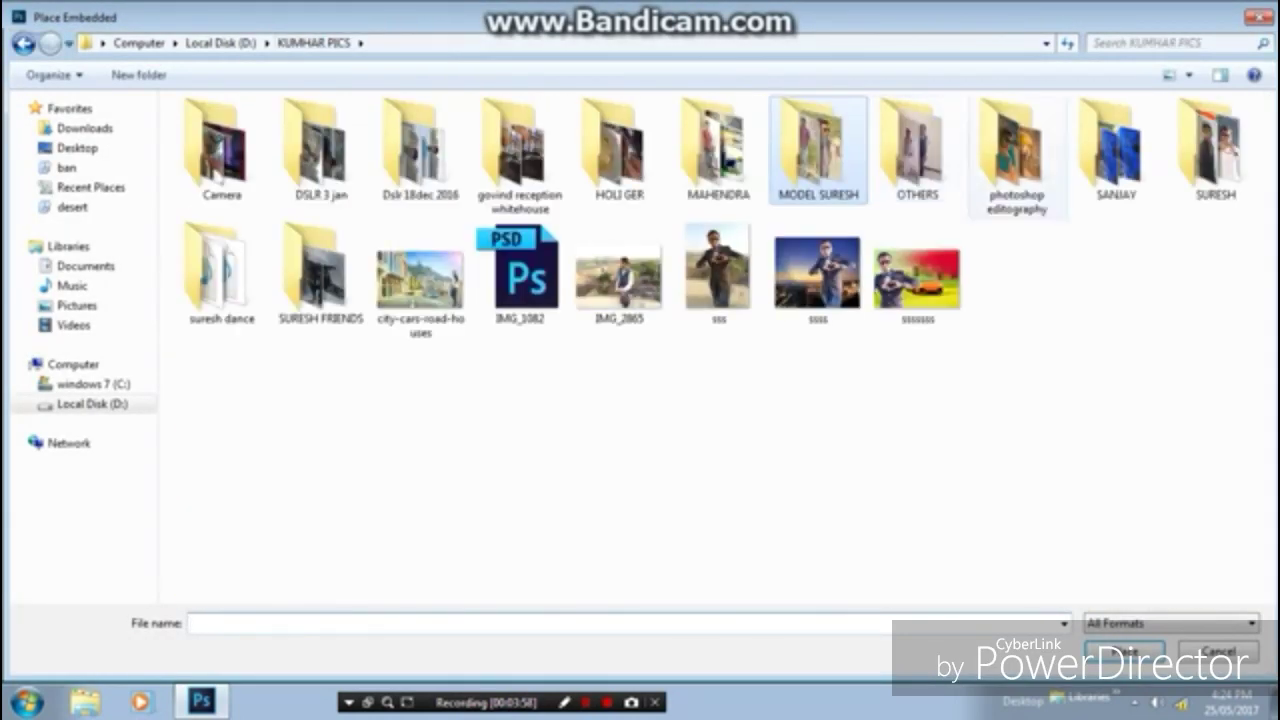
pyautogui.click(1116, 150)
pyautogui.doubleClick(1116, 150)
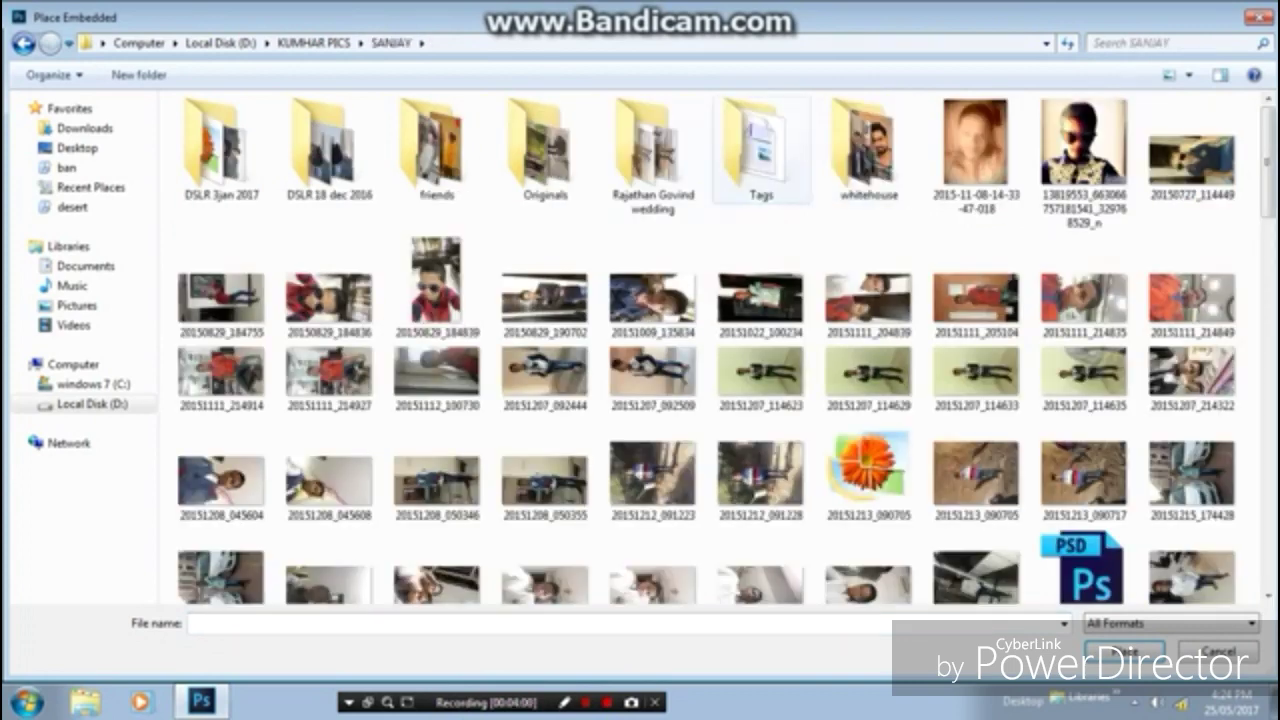
pyautogui.doubleClick(221, 150)
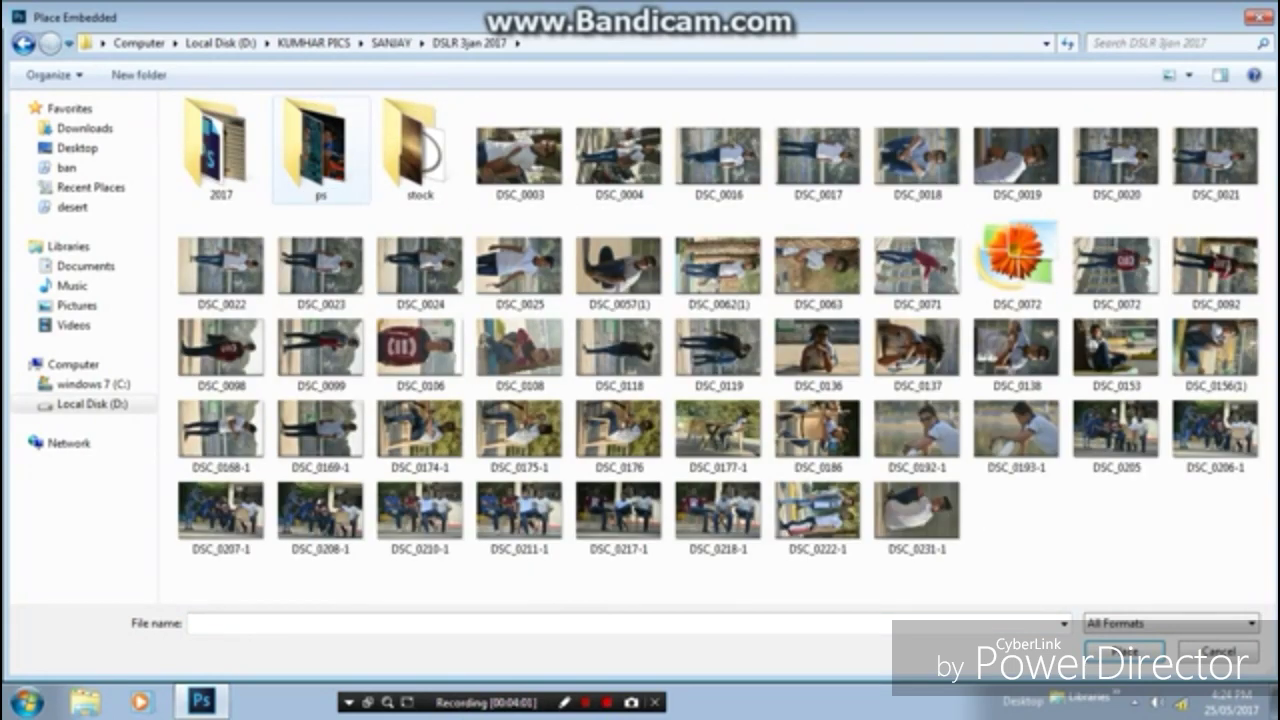
pyautogui.doubleClick(420, 150)
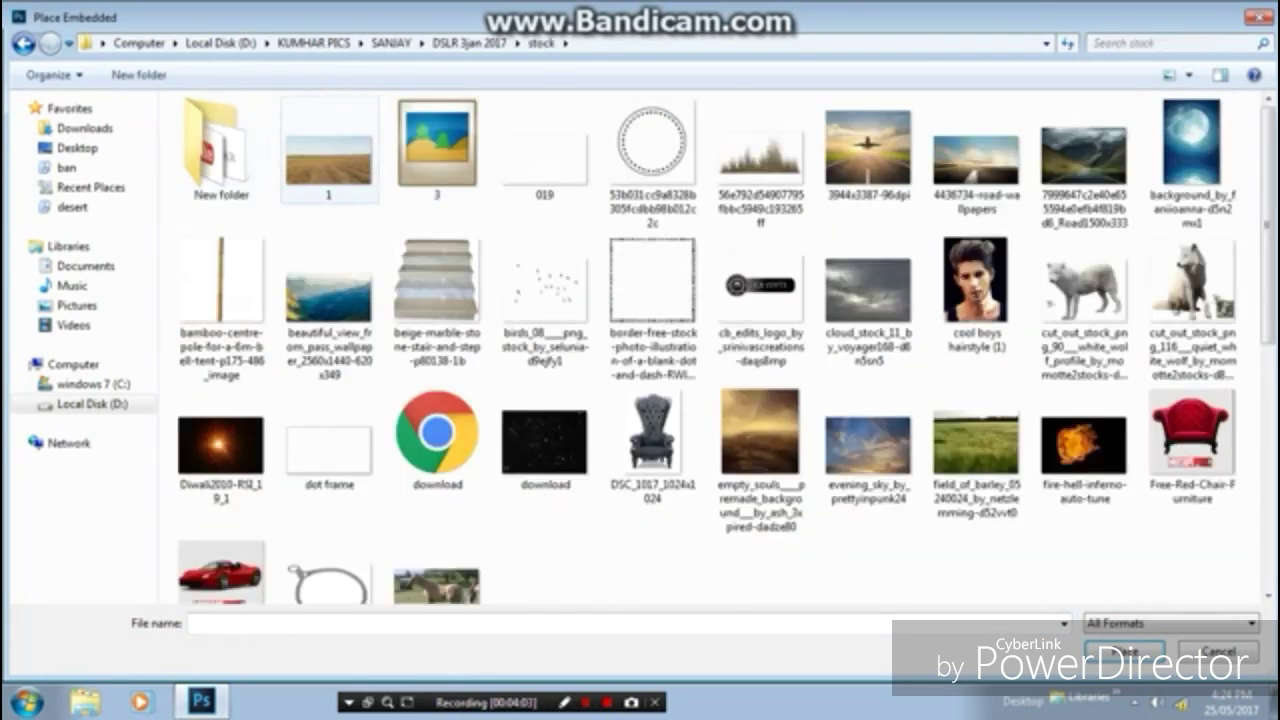
pyautogui.doubleClick(221, 150)
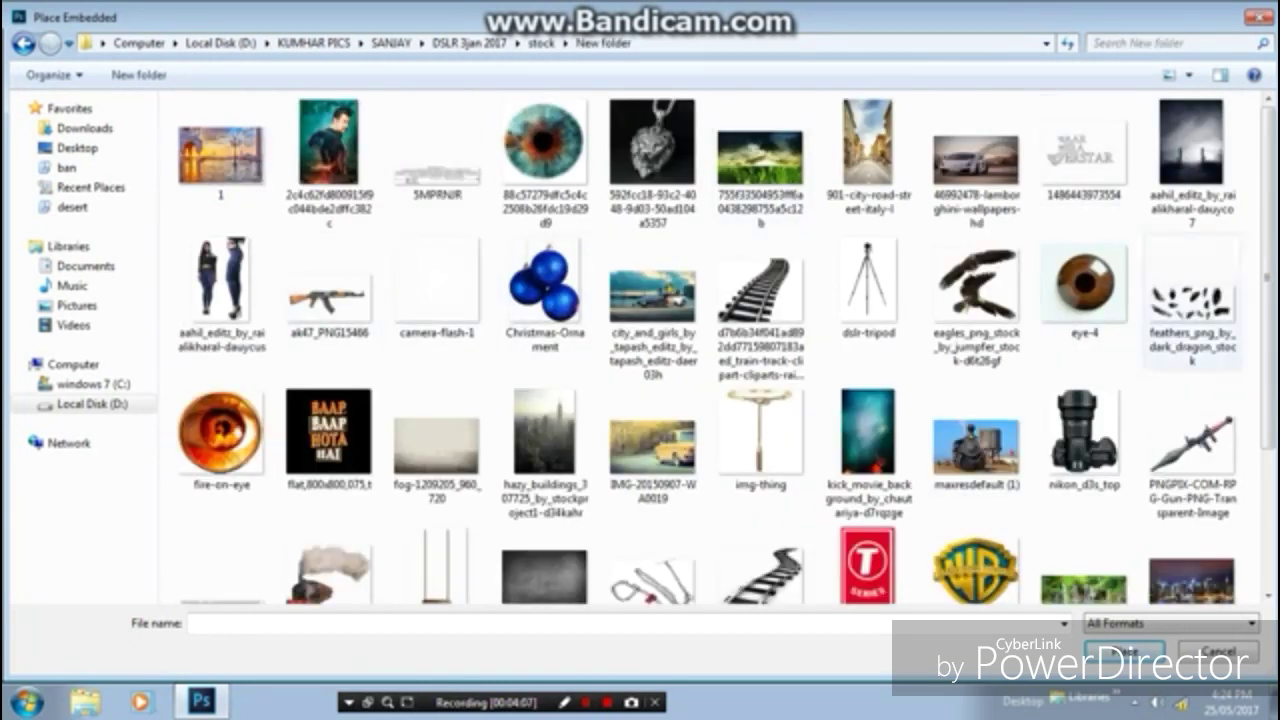
pyautogui.scroll(-2, 1100, 300)
pyautogui.scroll(-2, 868, 450)
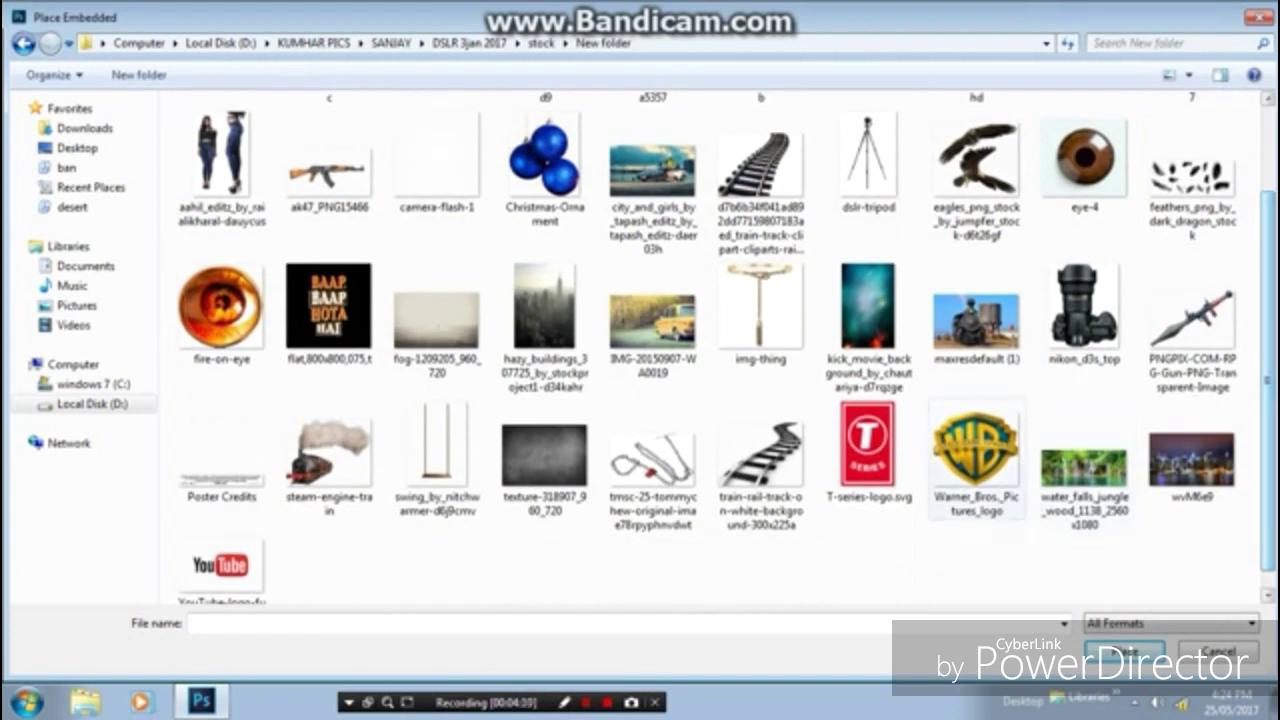
pyautogui.click(868, 450)
pyautogui.press('Return')
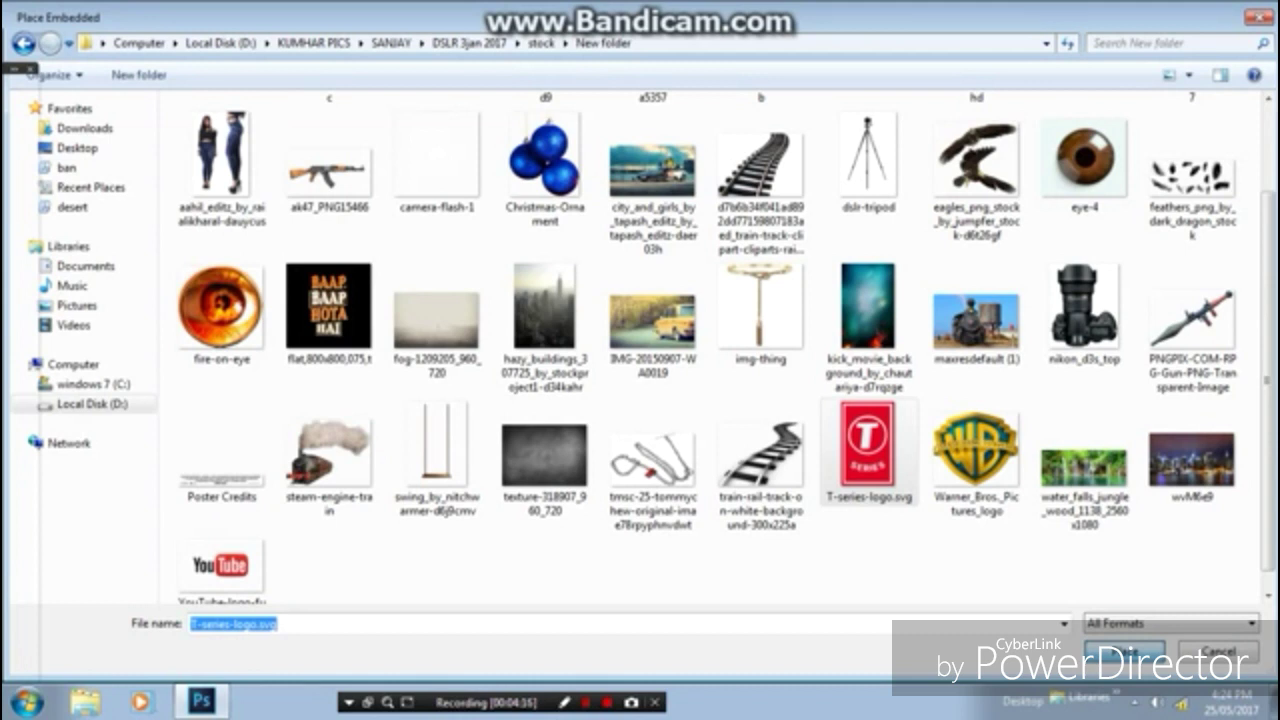
# - Place the T-Series logo, drag it to the top-left corner and shrink it slightly
pyautogui.press('Return')
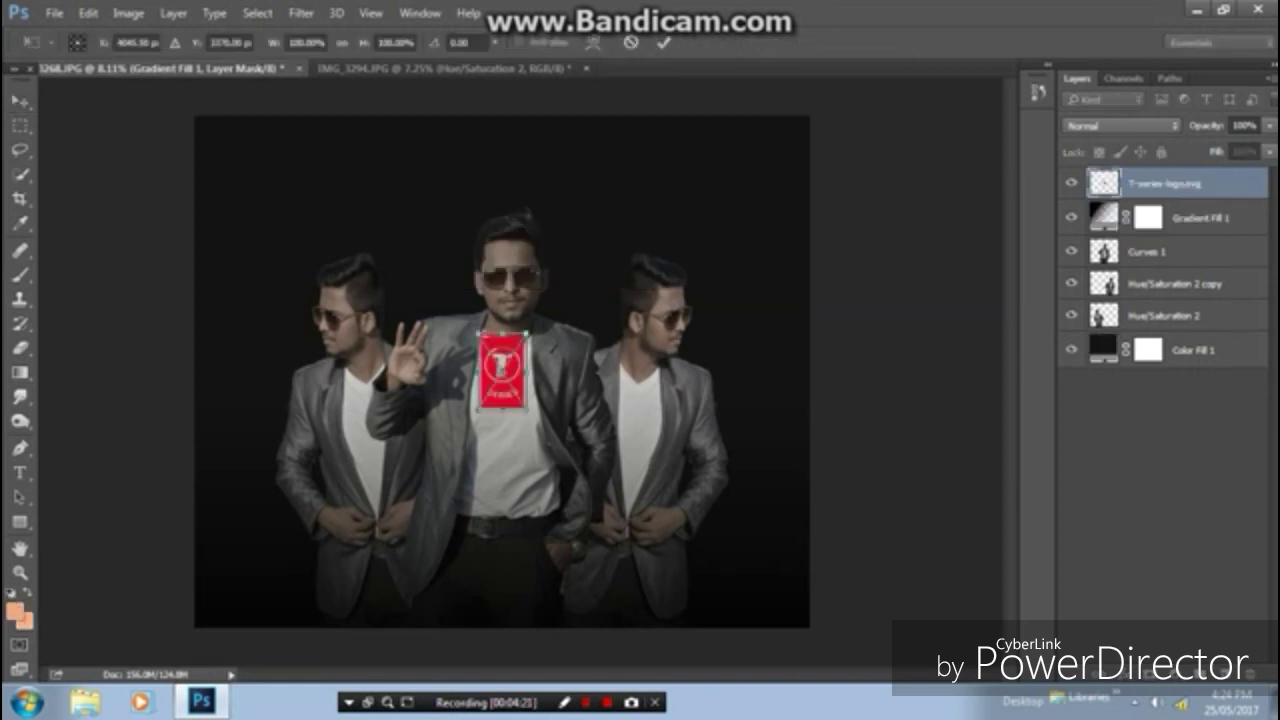
pyautogui.moveTo(503, 370); pyautogui.dragTo(258, 177)
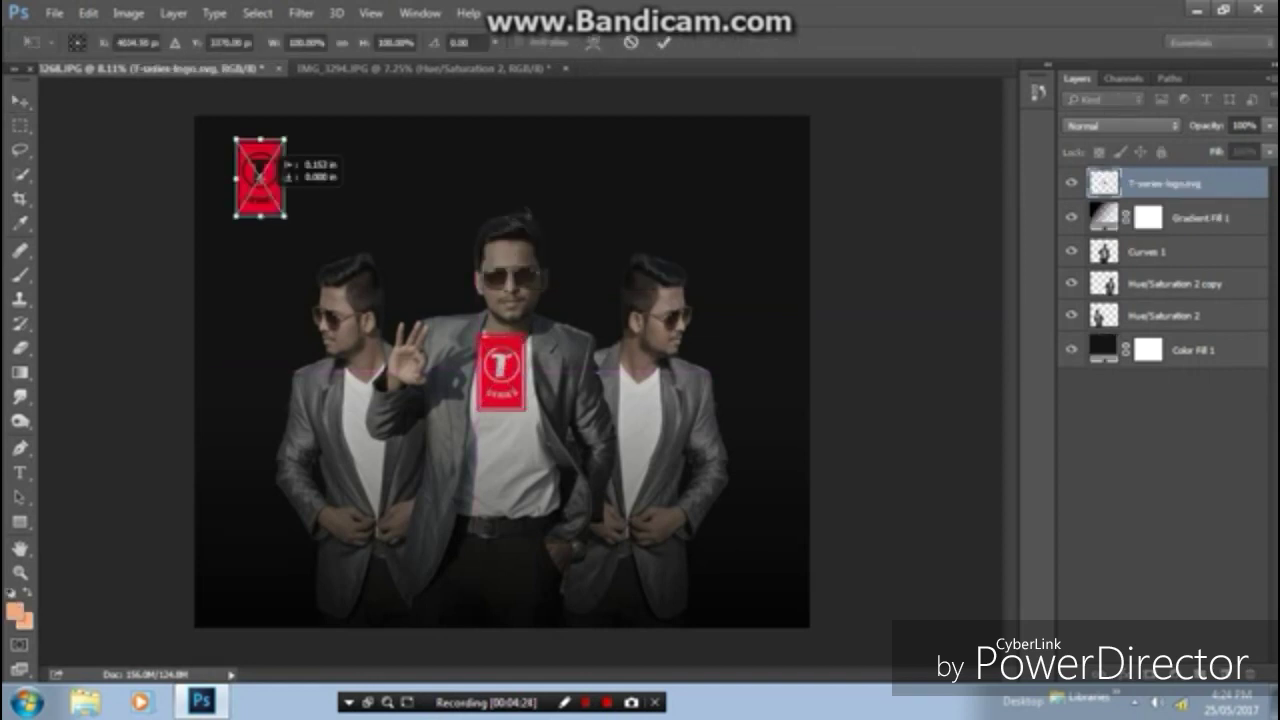
pyautogui.moveTo(285, 213); pyautogui.dragTo(270, 205)
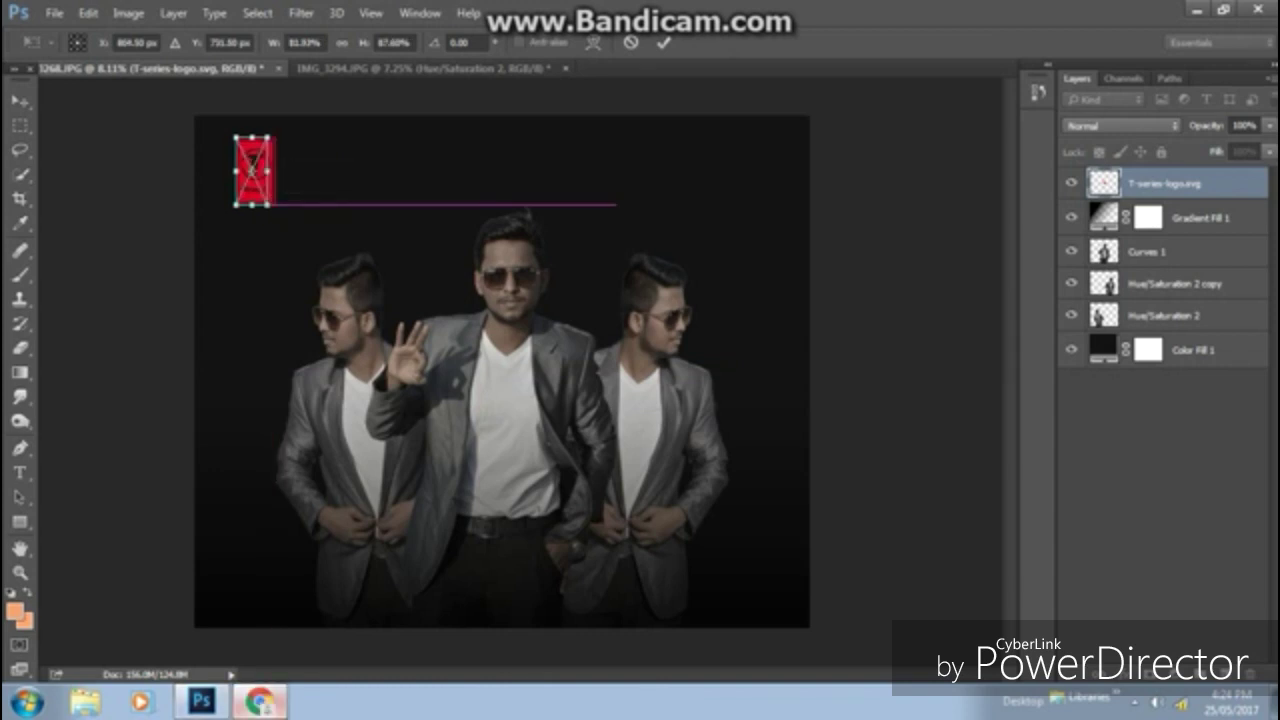
# - Close the browser window, nudge the logo further up-left, and commit the transform
pyautogui.rightClick(259, 702)
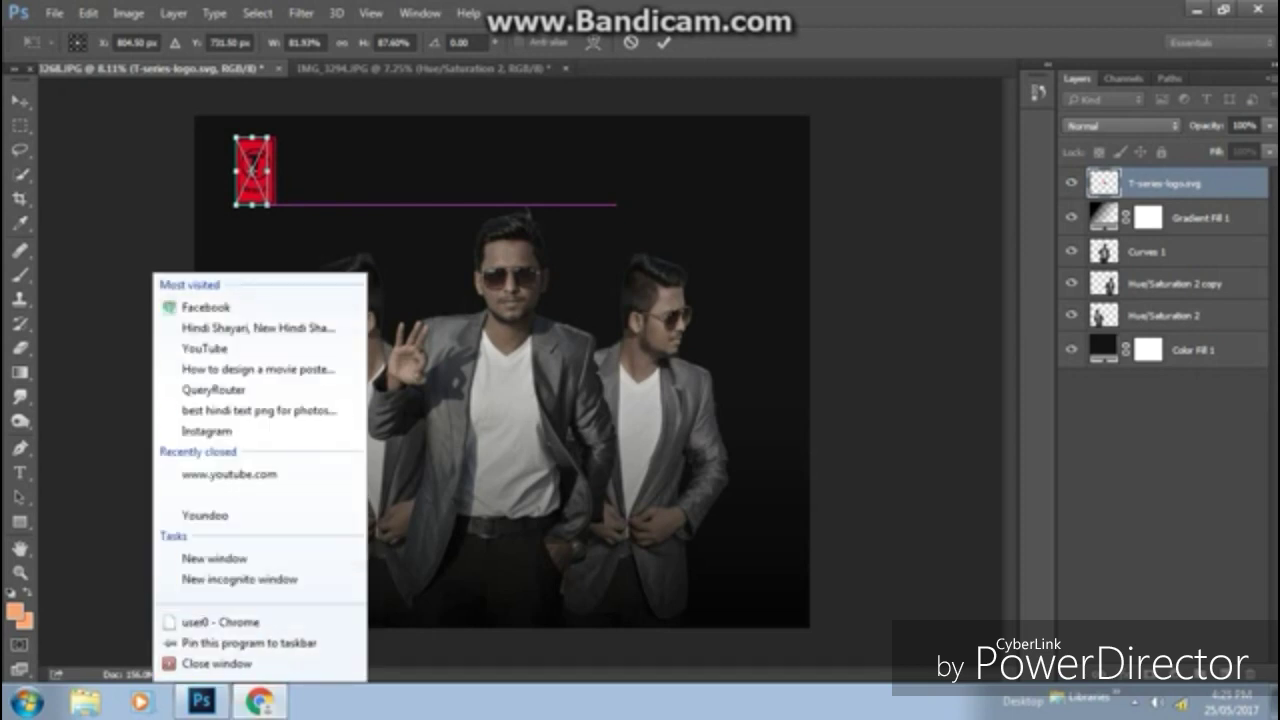
pyautogui.click(216, 663)
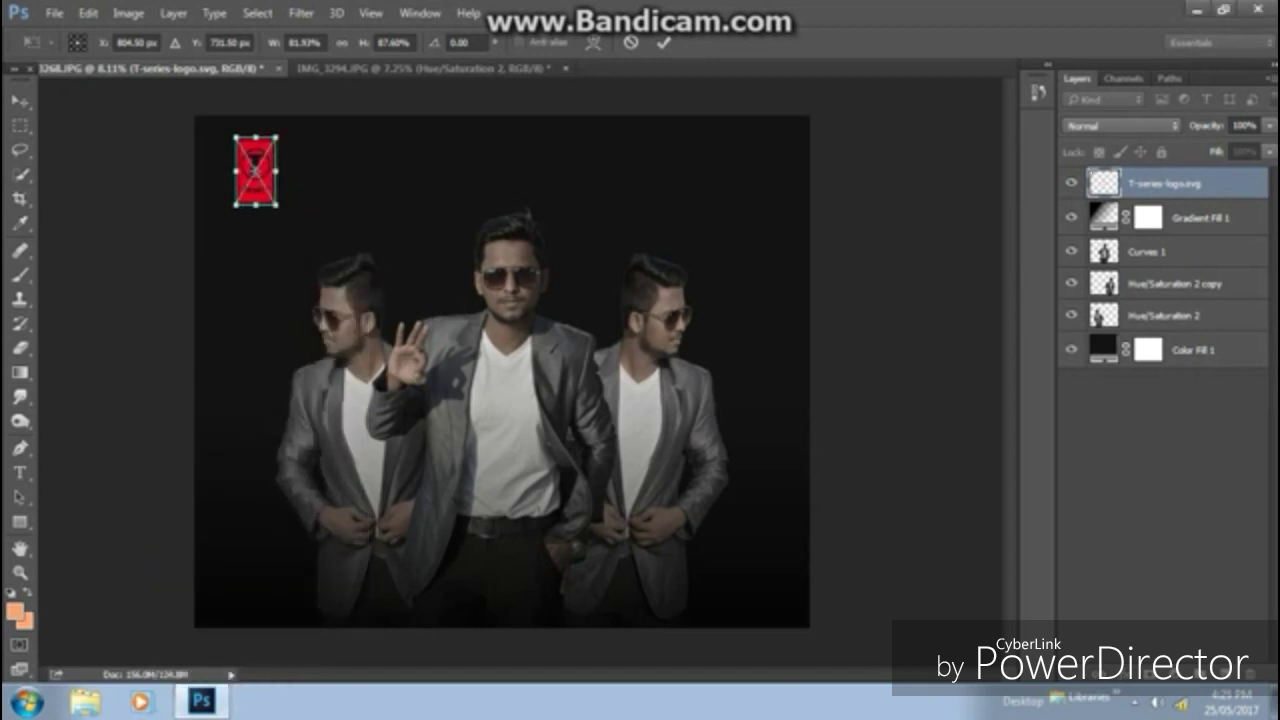
pyautogui.moveTo(258, 165); pyautogui.dragTo(246, 157)
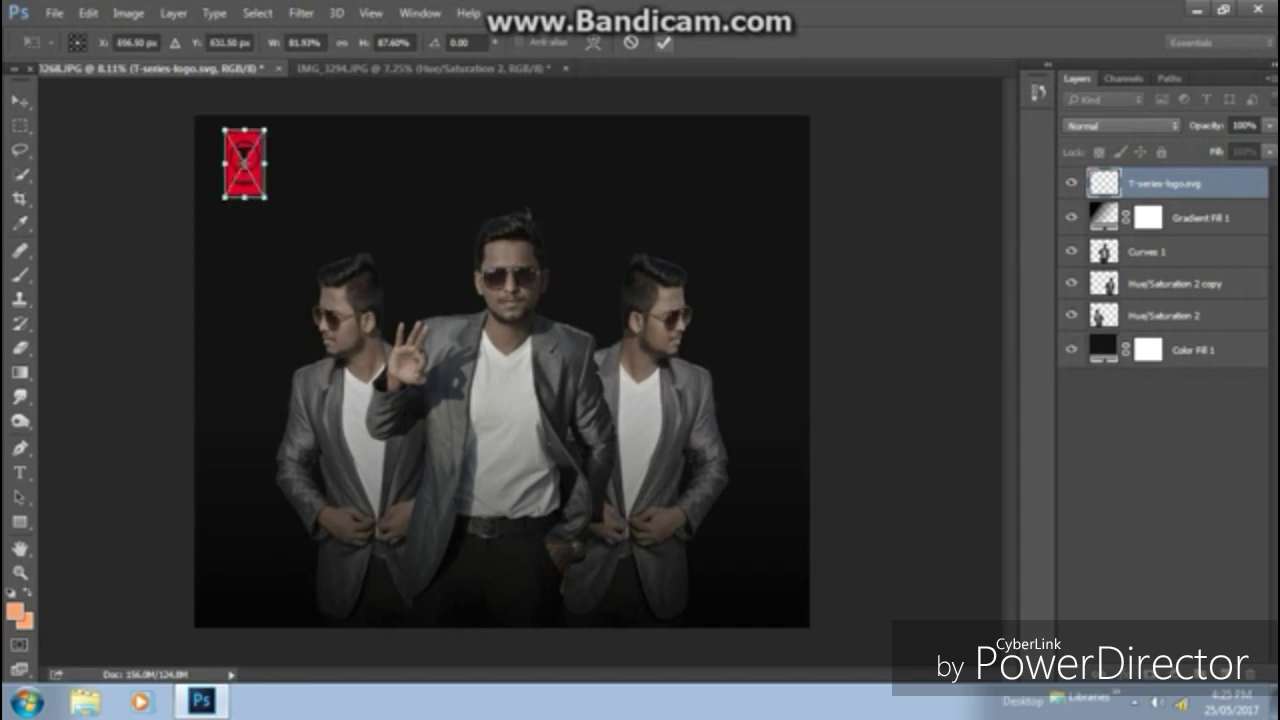
pyautogui.click(663, 43)
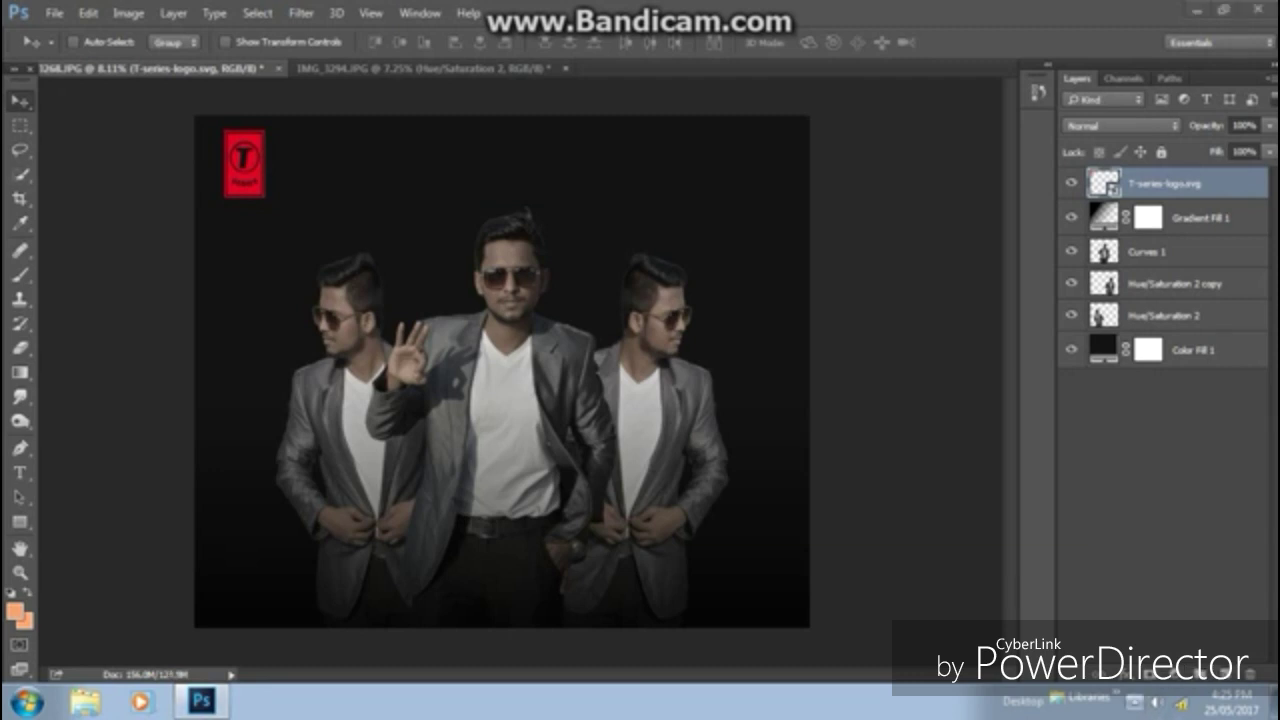
pyautogui.click(1134, 700)
# - Place the 5MPRNIR image via File > Place Embedded as a new layer above the logo
pyautogui.click(1163, 620)
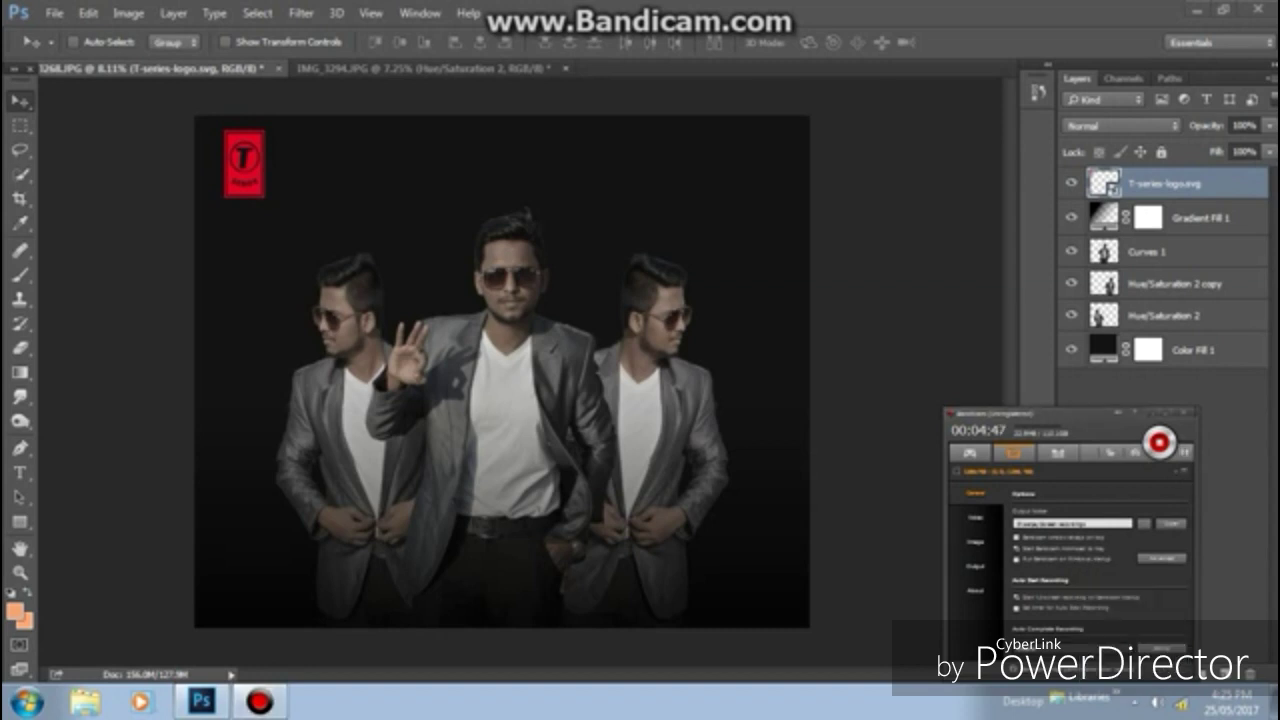
pyautogui.click(54, 13)
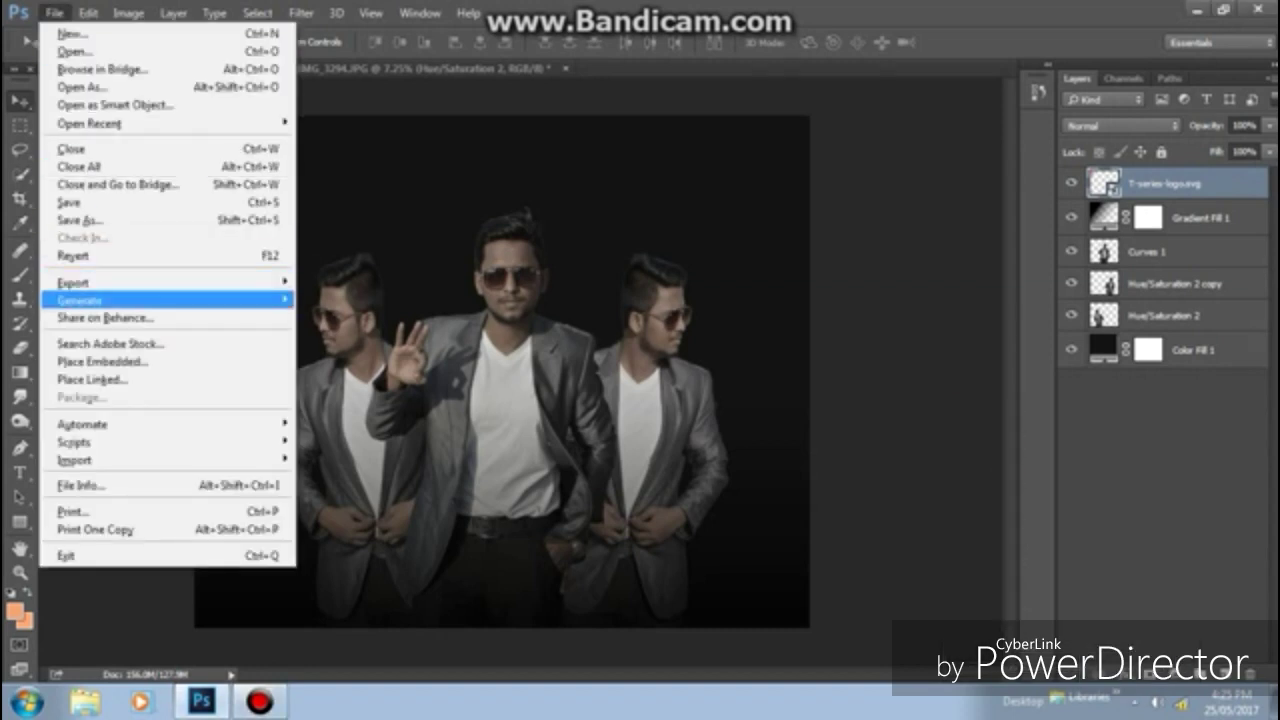
pyautogui.click(100, 361)
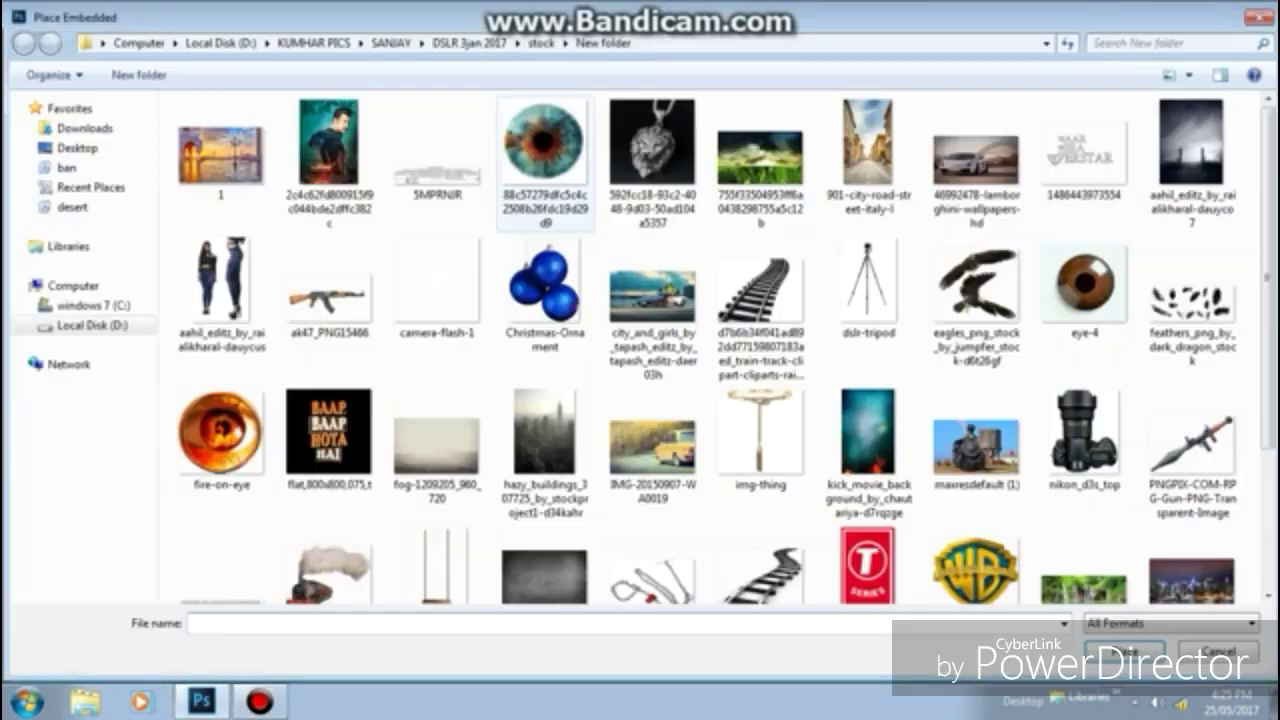
pyautogui.click(437, 155)
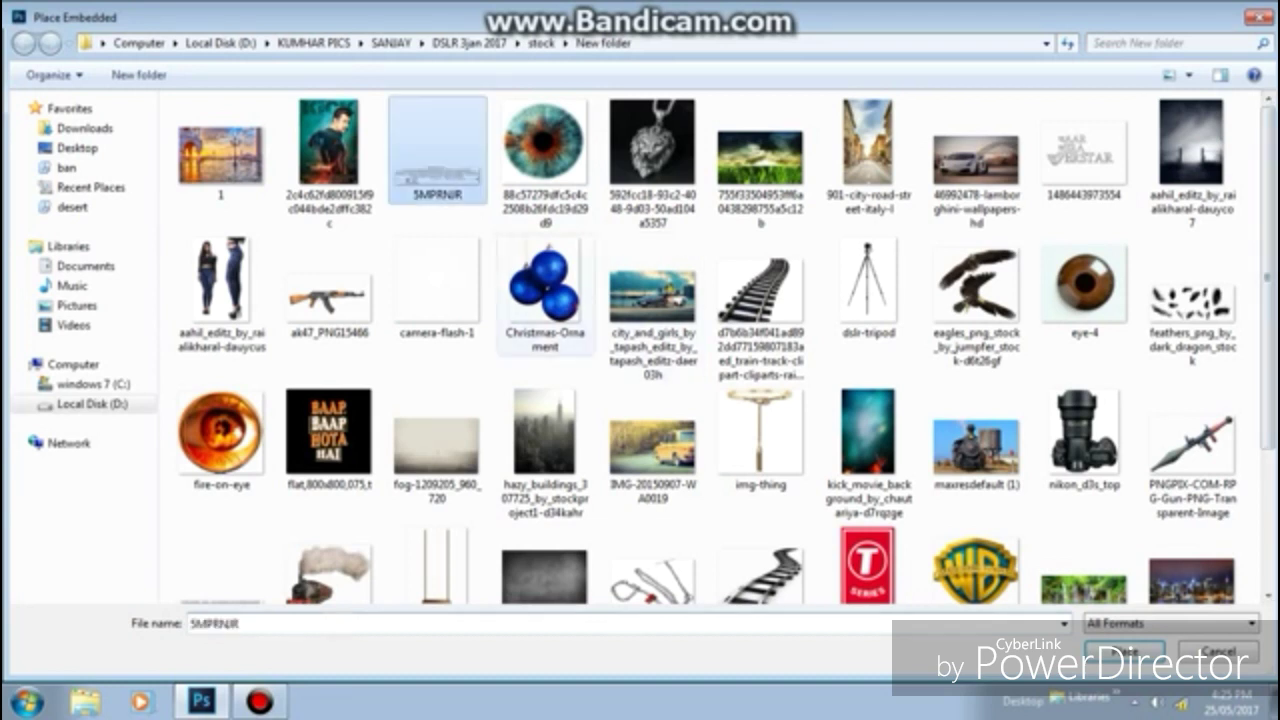
pyautogui.doubleClick(867, 565)
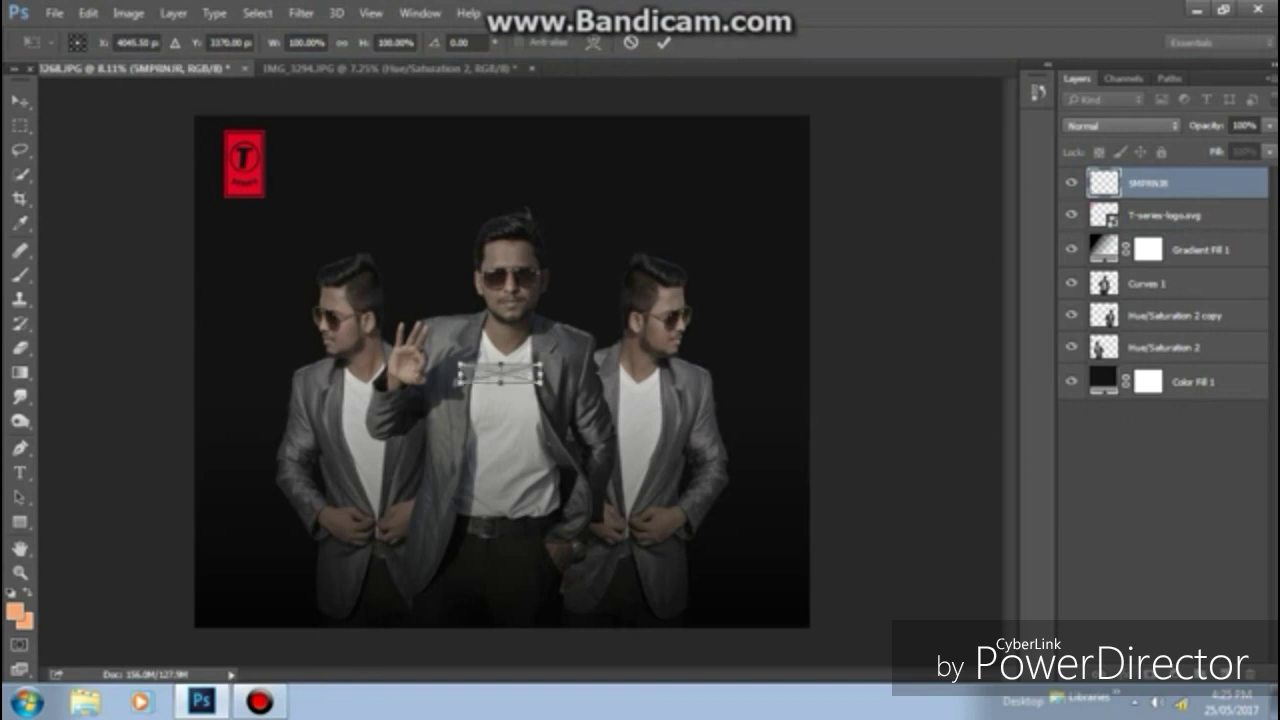
# - Stretch the 5MPRNJR credits image edge to edge along the poster's bottom and commit it
pyautogui.moveTo(458, 383); pyautogui.dragTo(245, 570)
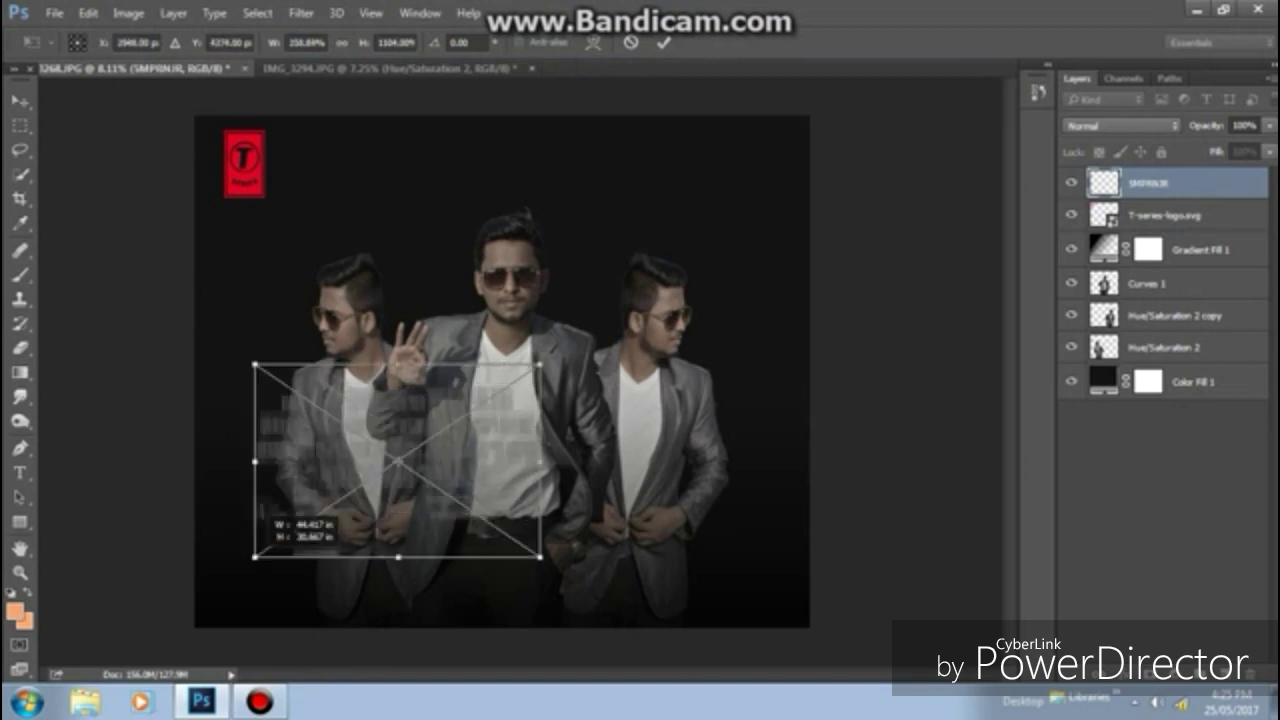
pyautogui.moveTo(245, 570); pyautogui.dragTo(225, 590)
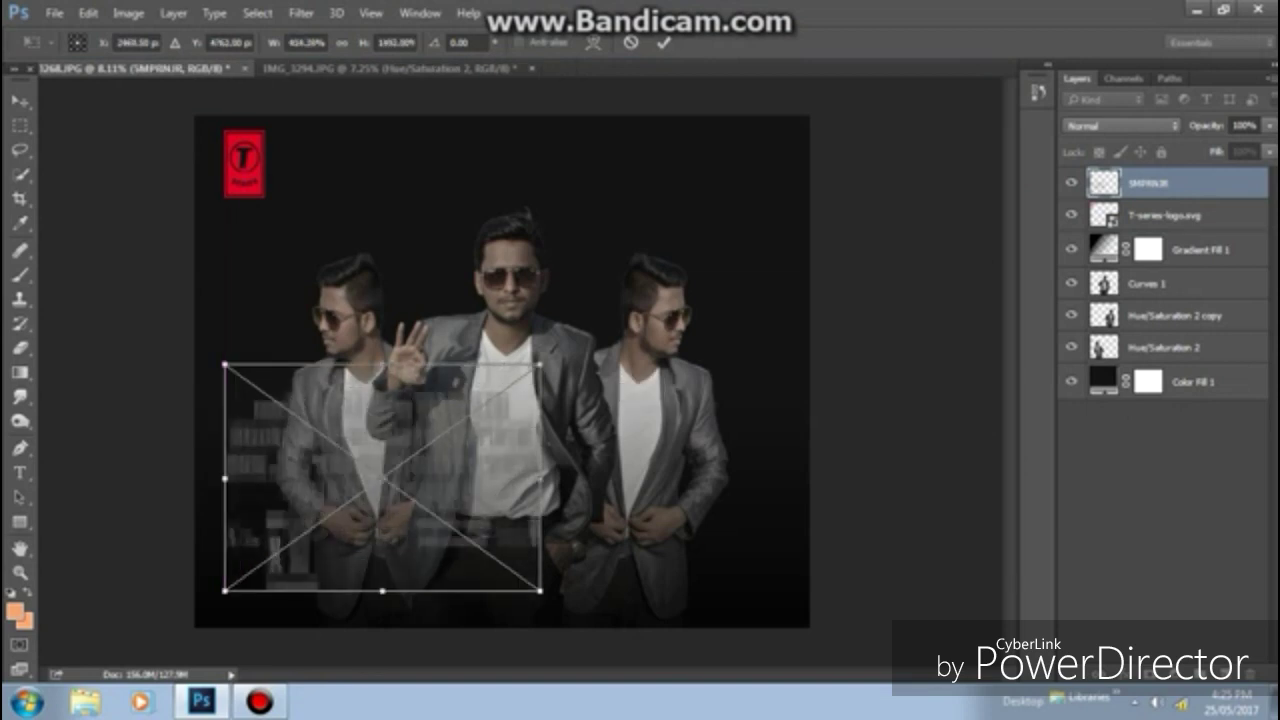
pyautogui.moveTo(544, 478); pyautogui.dragTo(761, 478)
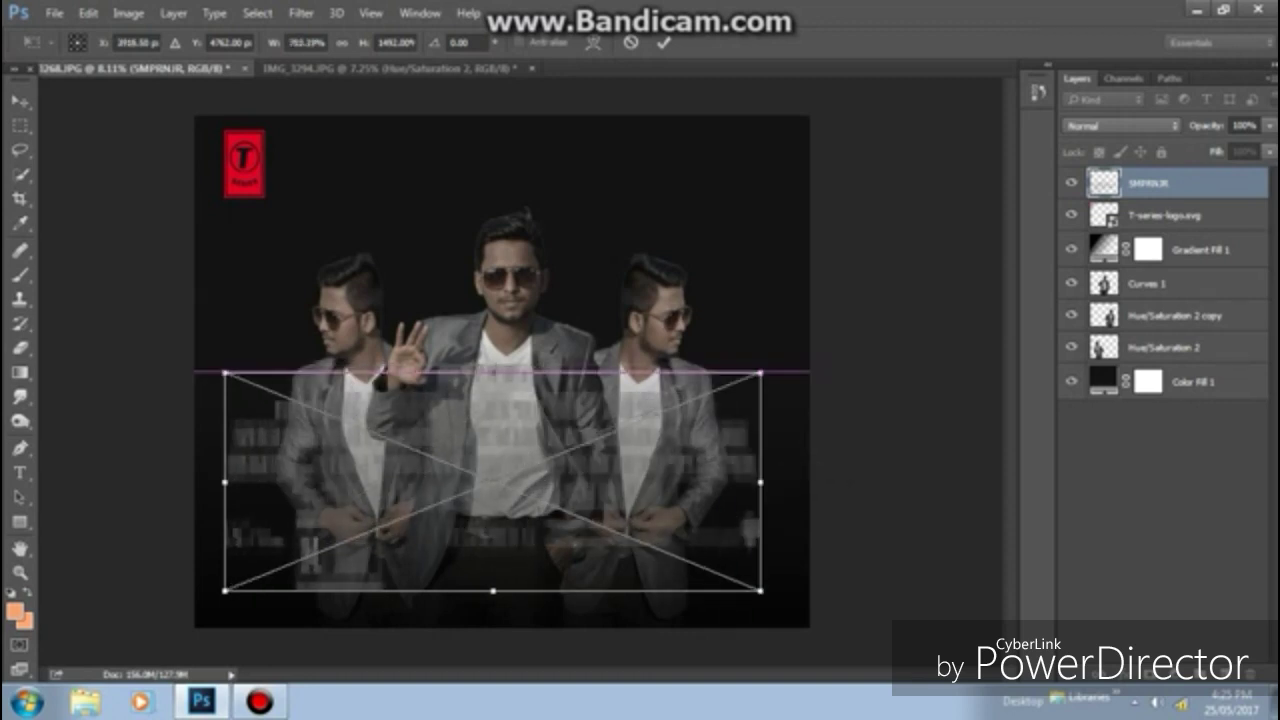
pyautogui.moveTo(493, 365); pyautogui.dragTo(493, 463)
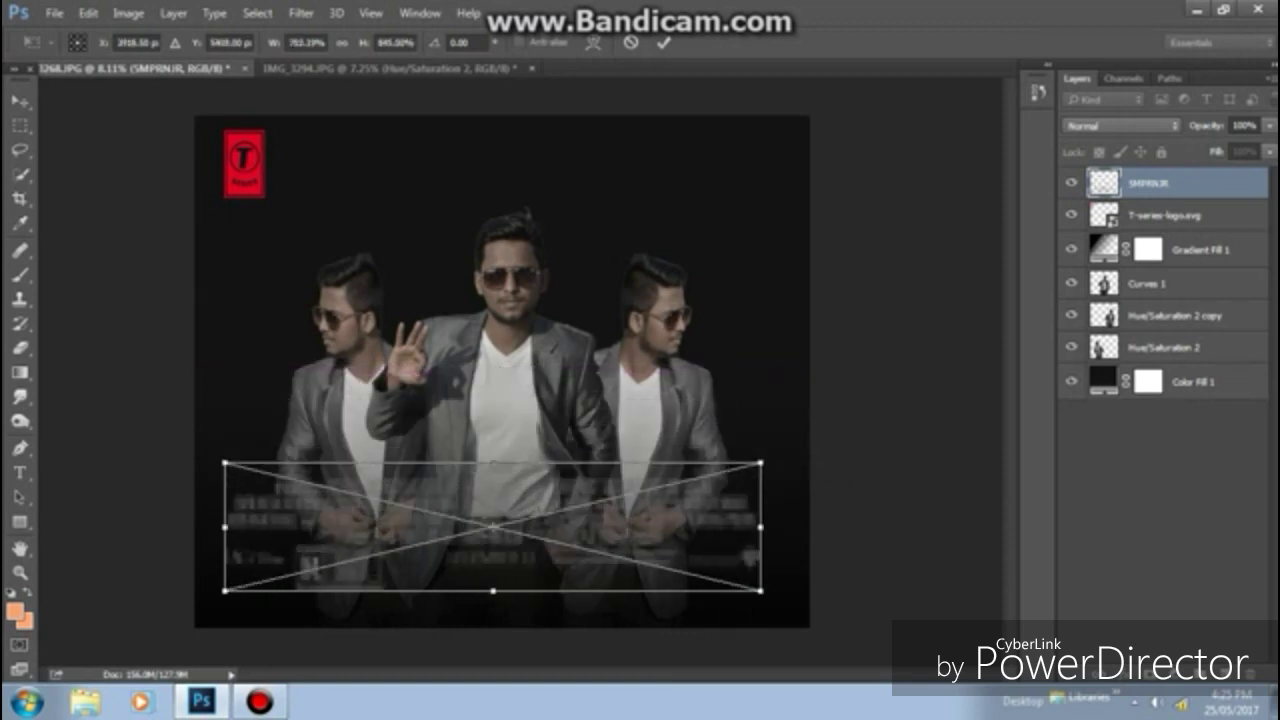
pyautogui.moveTo(761, 590); pyautogui.dragTo(809, 646)
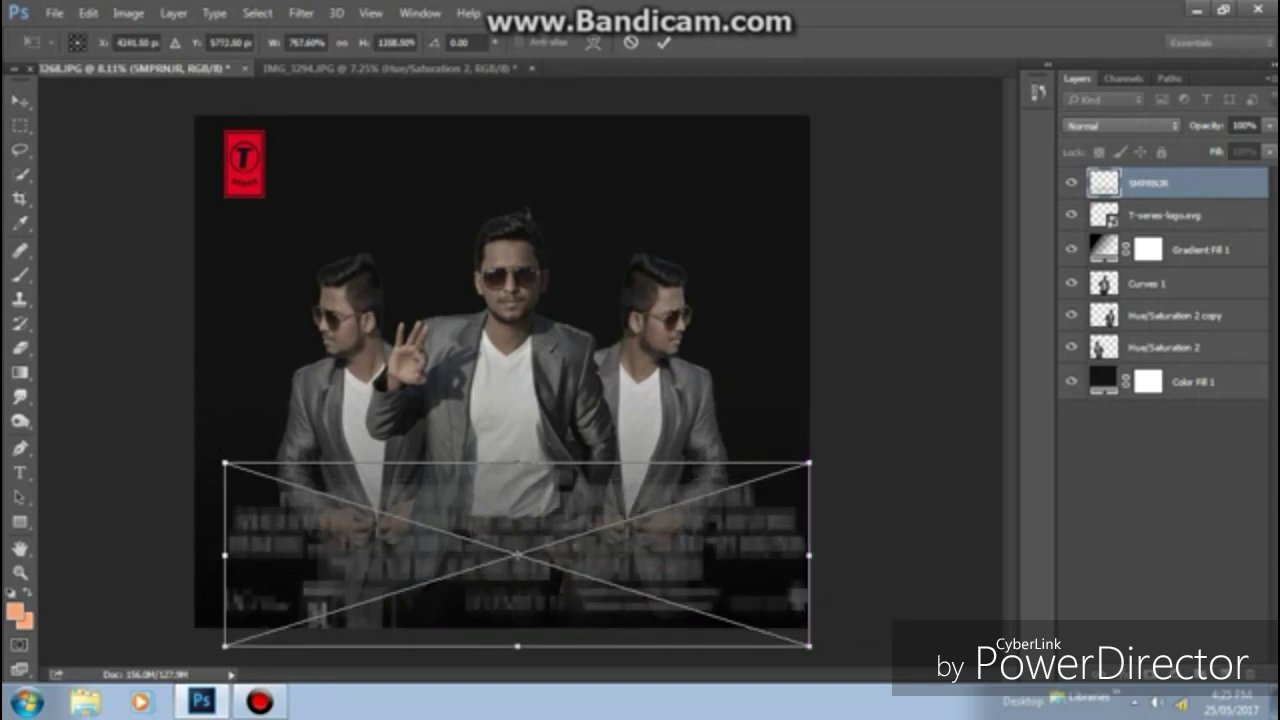
pyautogui.moveTo(225, 554); pyautogui.dragTo(195, 554)
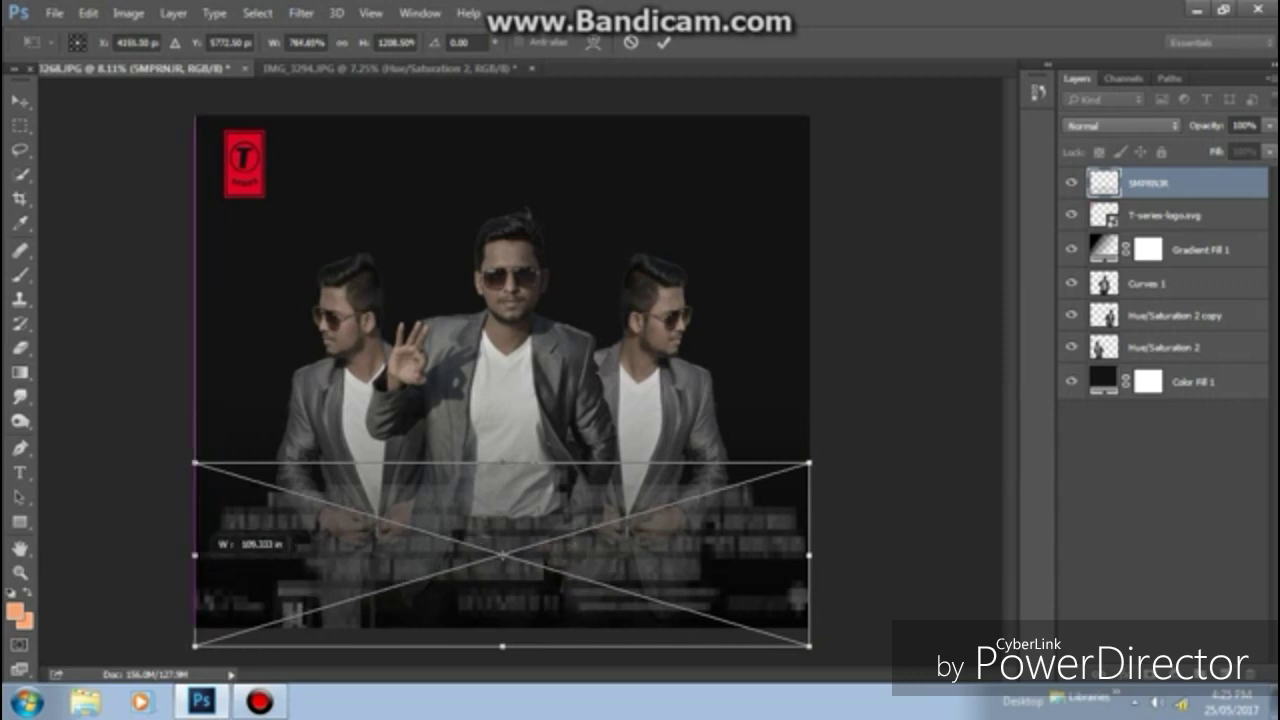
pyautogui.moveTo(502, 463); pyautogui.dragTo(502, 479)
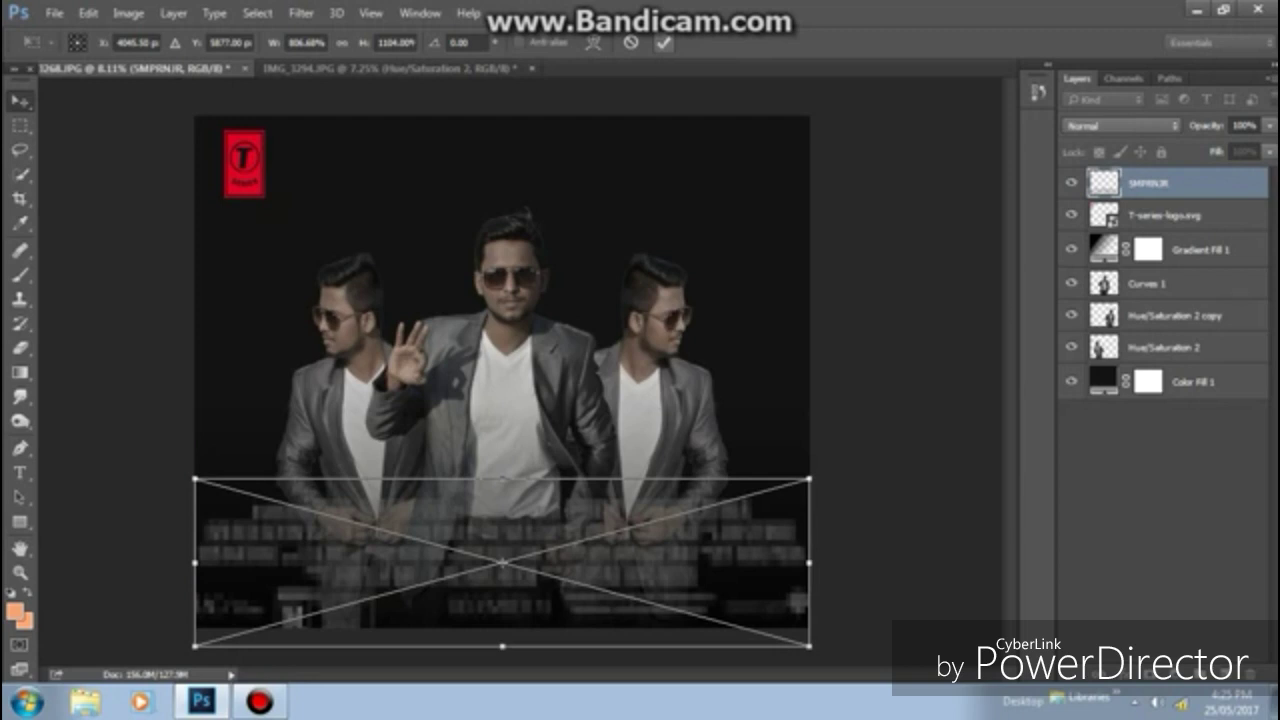
pyautogui.press('Return')
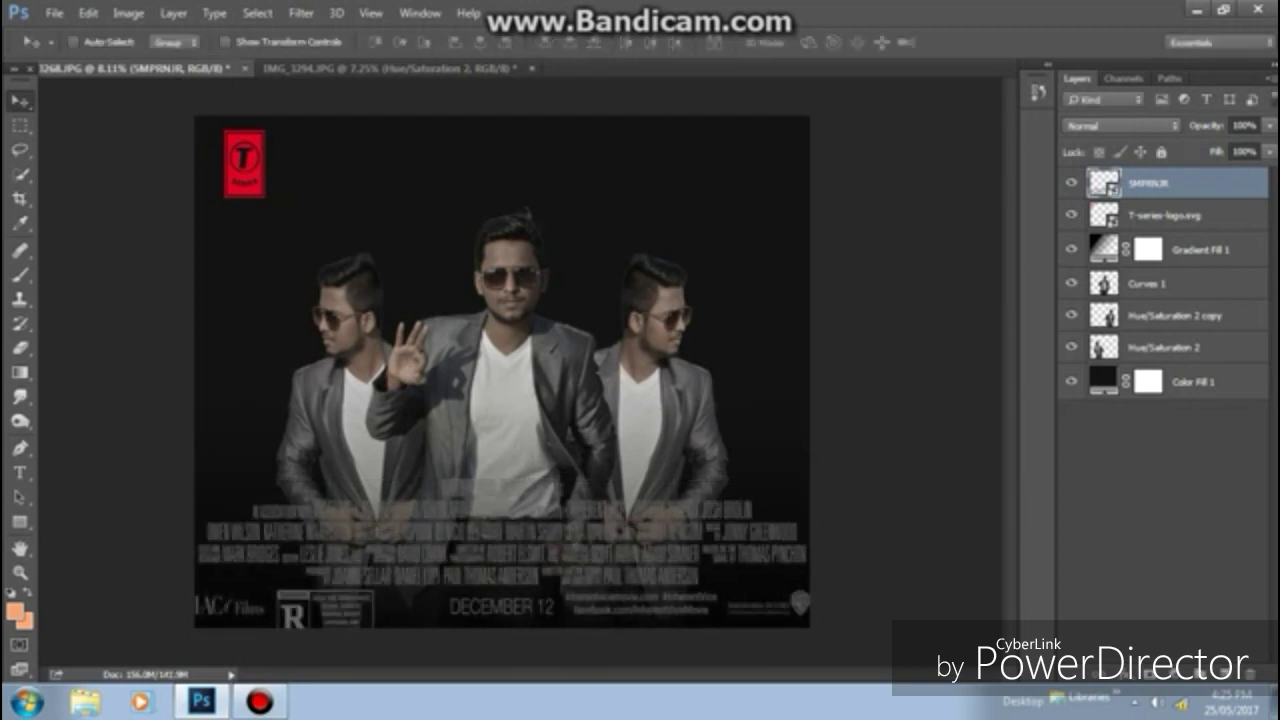
pyautogui.click(54, 13)
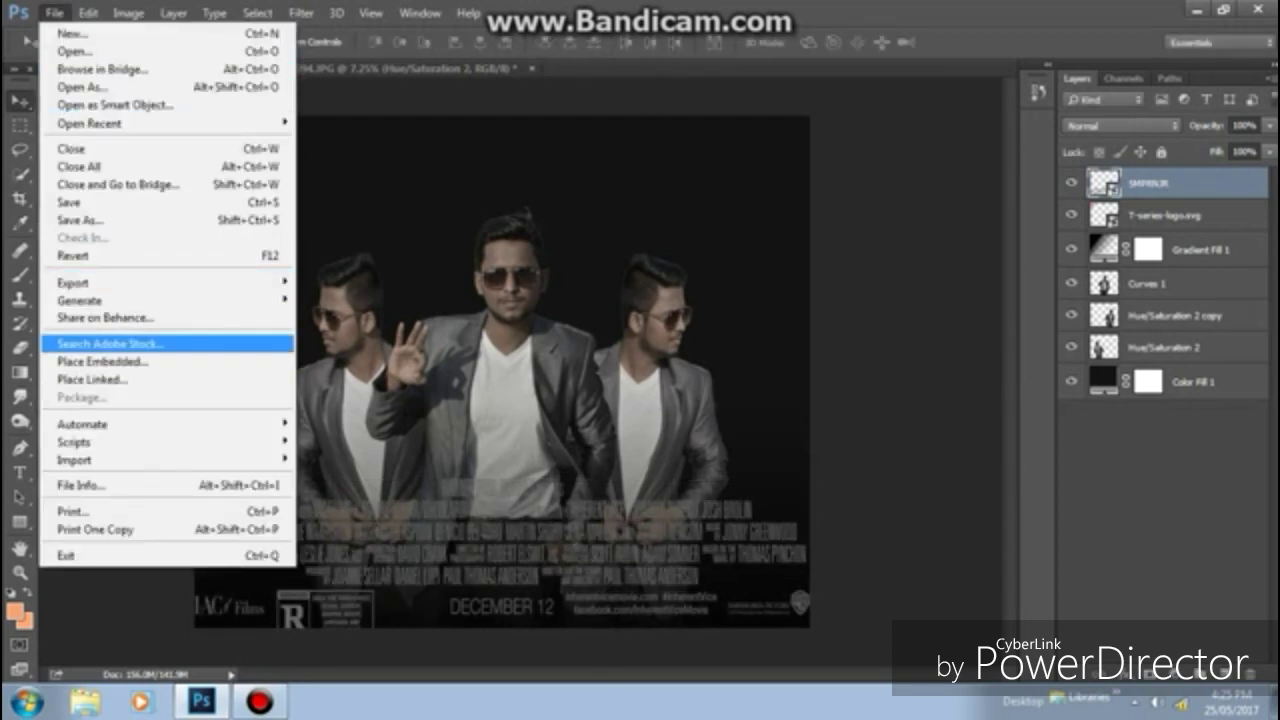
pyautogui.press('Escape')
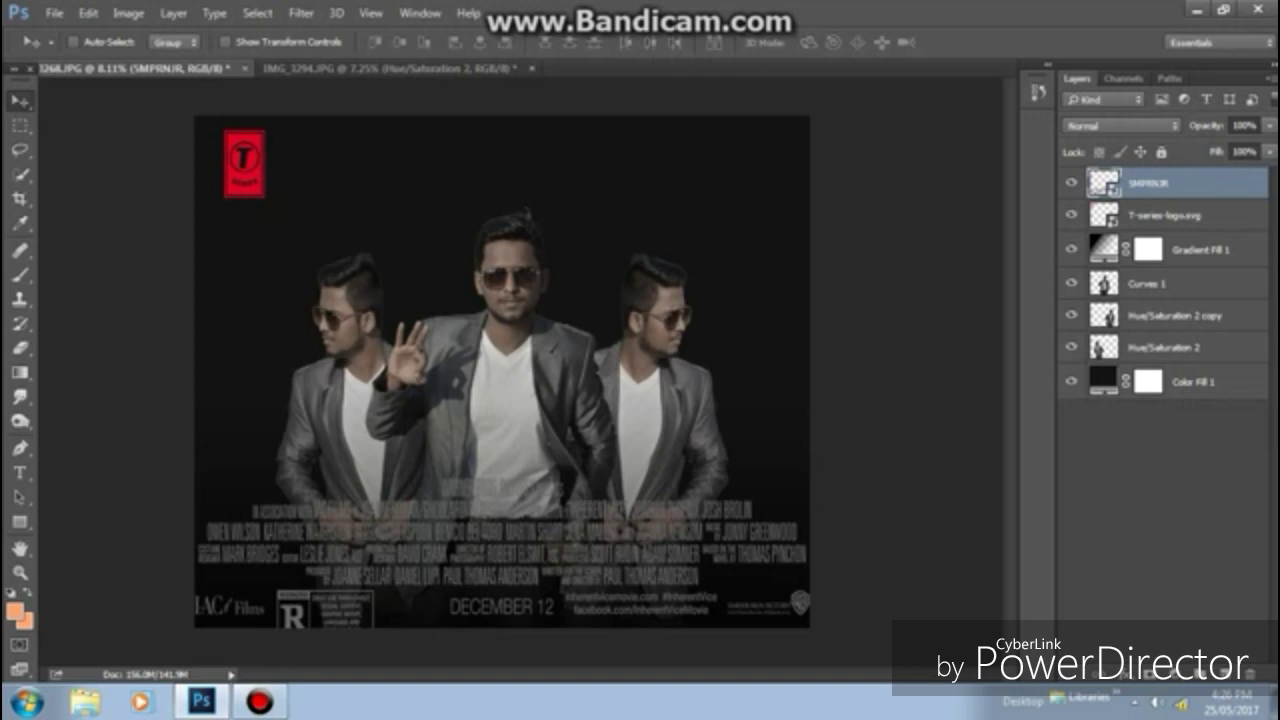
pyautogui.scroll(2, 480, 600)
pyautogui.scroll(2, 480, 600)
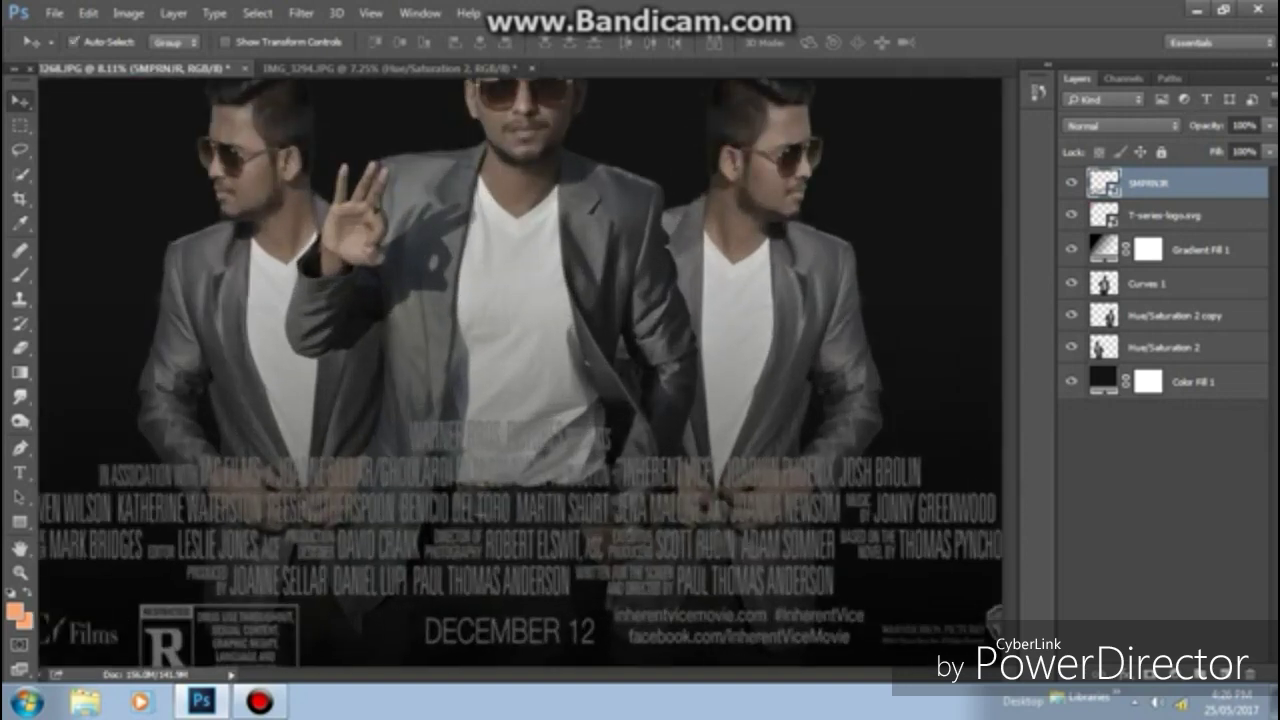
pyautogui.scroll(1, 480, 600)
pyautogui.click(259, 702)
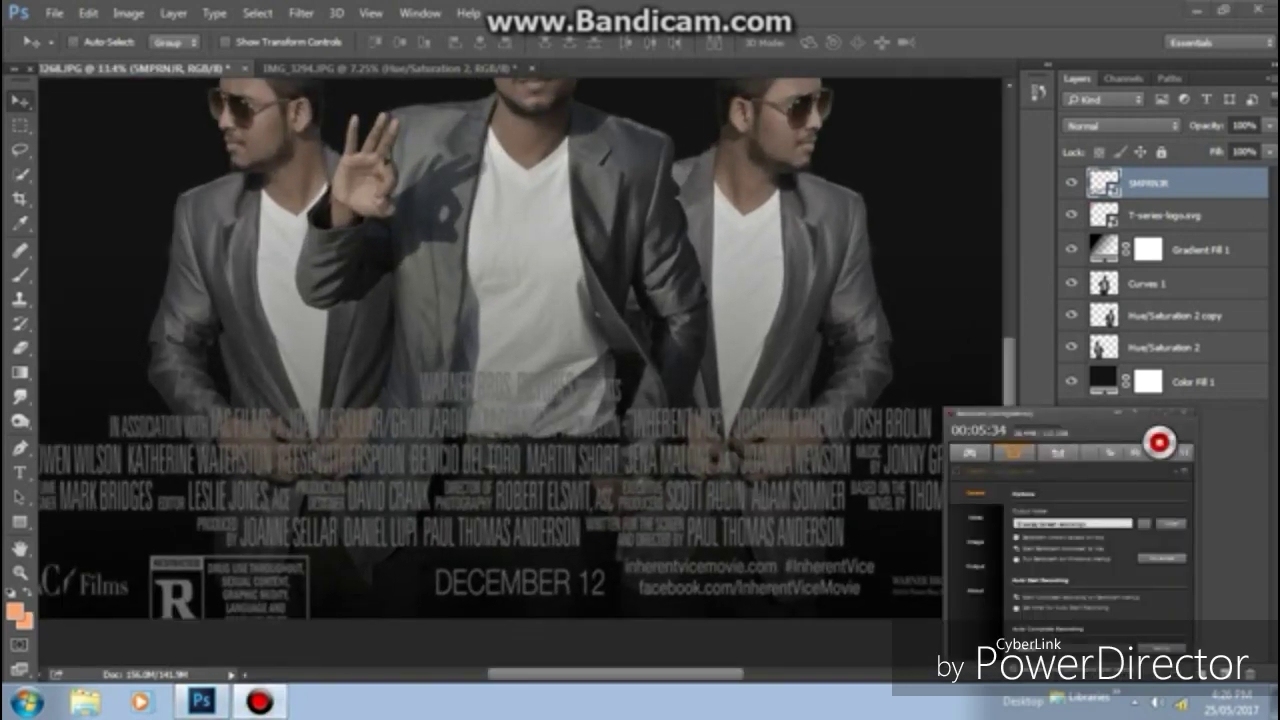